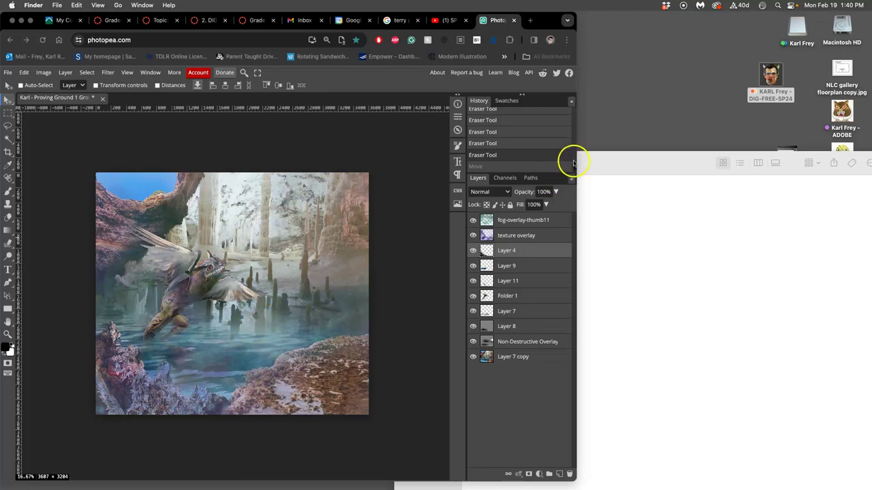
Step: Widen the browser window and toggle the texture and fog overlays off and on to compare, leaving both visible
drag(576, 160, 639, 161)
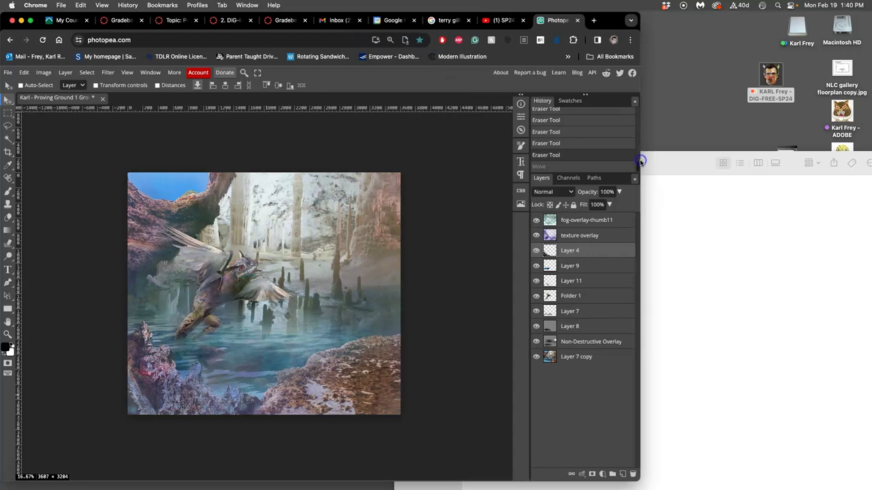
click(536, 235)
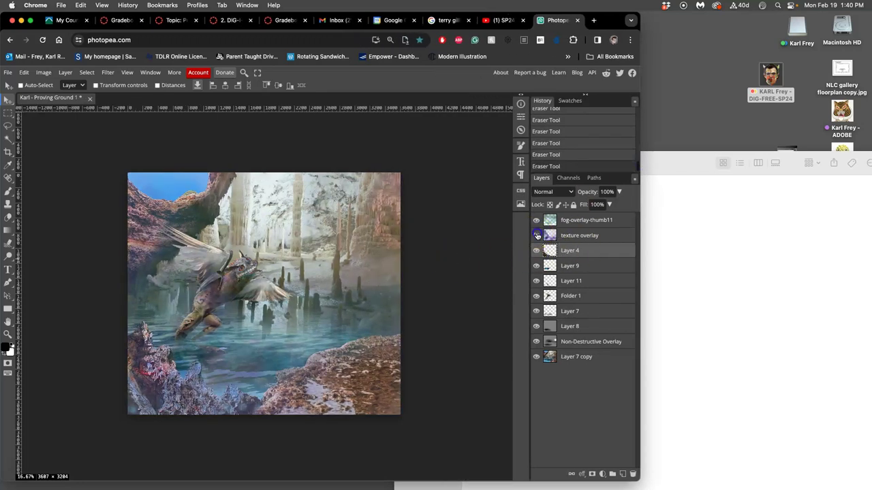
click(537, 235)
click(538, 221)
click(538, 221)
click(537, 221)
click(536, 220)
click(536, 236)
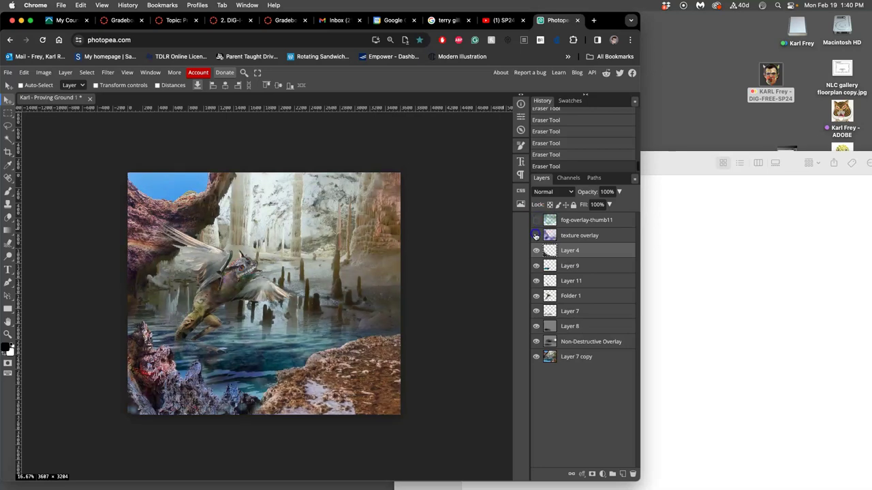
click(536, 235)
click(536, 221)
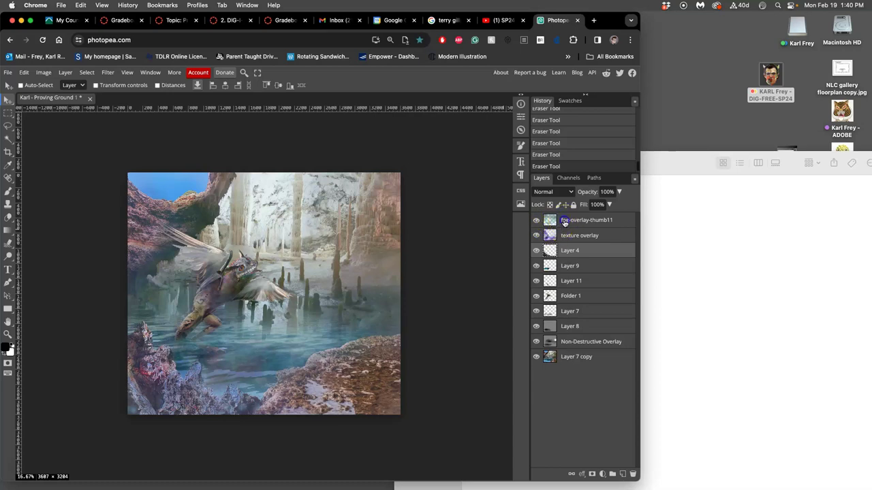
Step: Select the fog-overlay-thumb11 layer after checking the texture overlay's blend settings
click(566, 222)
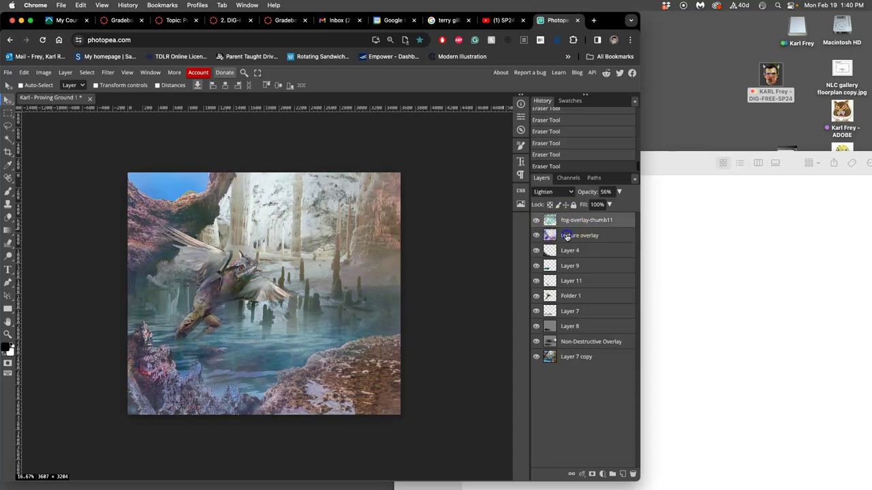
click(566, 237)
click(567, 221)
Step: Lasso a band of fog across the cave pillars and copy it onto its own layer
click(10, 129)
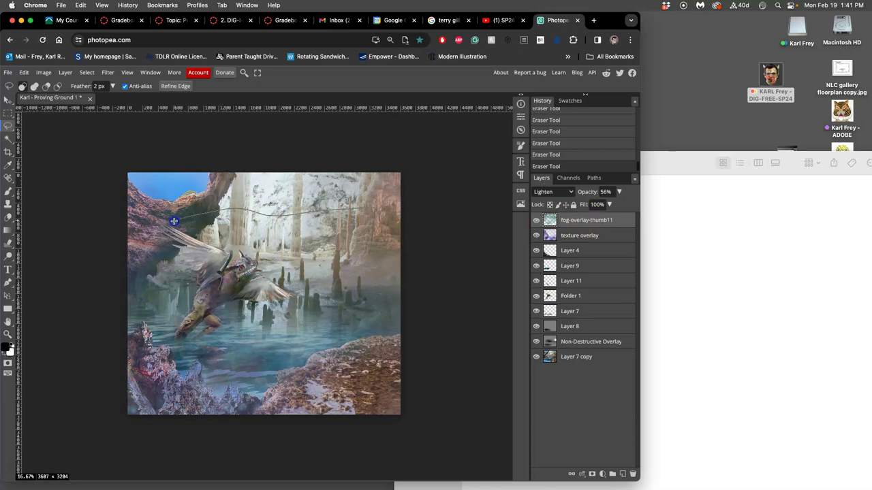
mouse_move(256, 250)
mouse_down()
mouse_move(365, 248)
mouse_move(382, 231)
mouse_move(382, 208)
mouse_move(379, 244)
mouse_up()
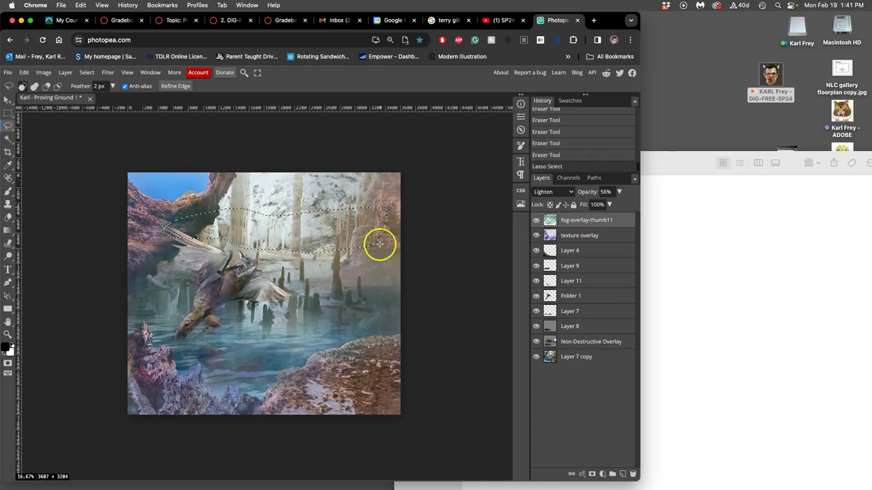
key(super+j)
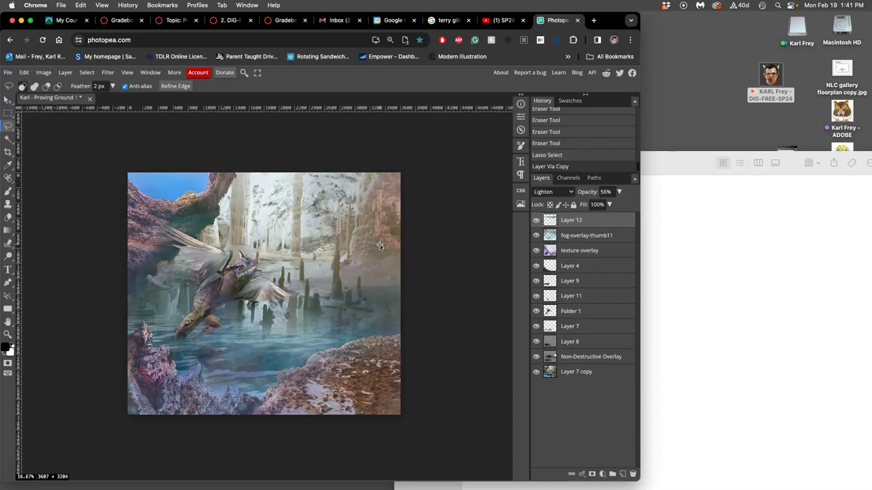
Step: Move the fog copy down over the dragon's legs and raise its opacity to 87%
click(9, 101)
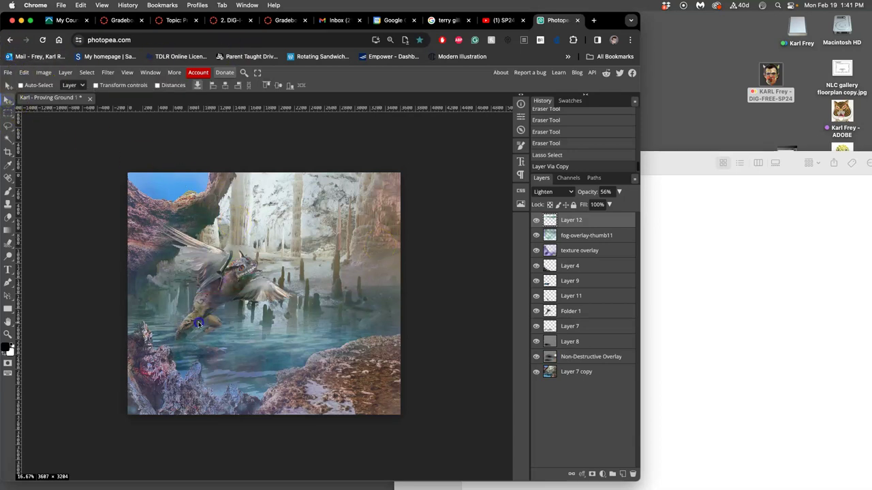
drag(193, 318, 215, 319)
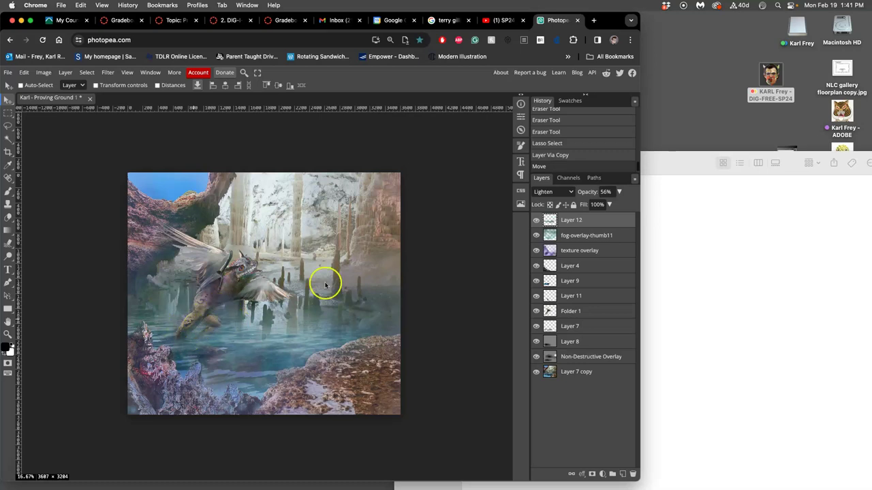
click(619, 192)
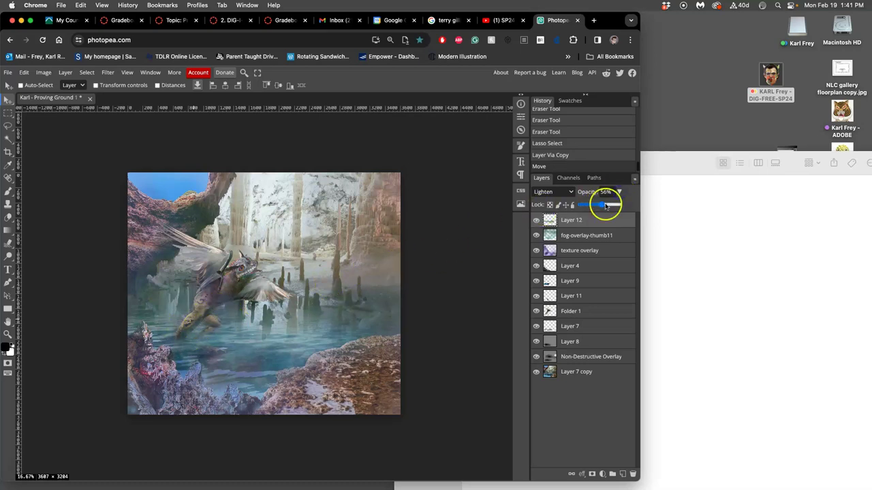
drag(605, 206, 608, 206)
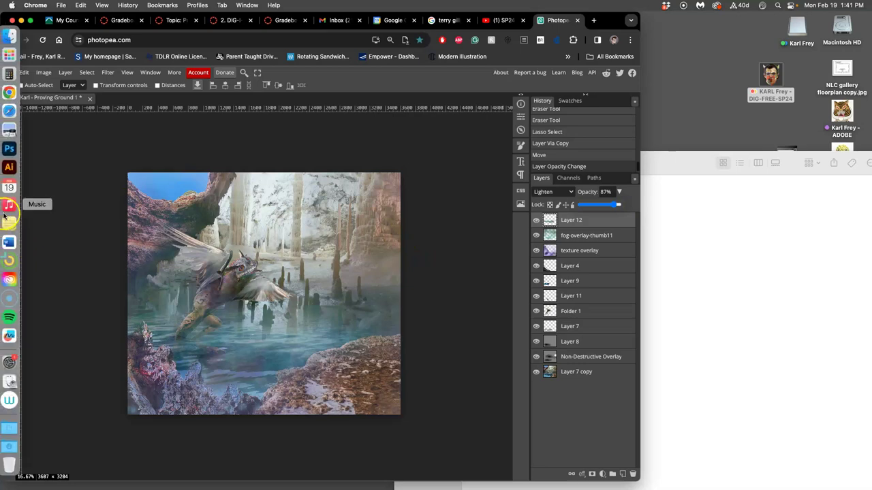
Step: With a 31% brush eraser, soften the fog copy over the lower-left rocks and lower water
click(9, 217)
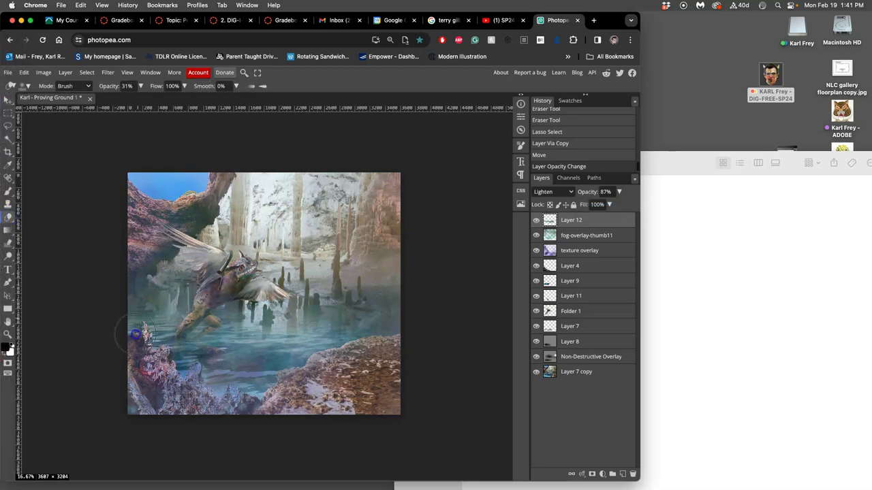
drag(135, 334, 144, 341)
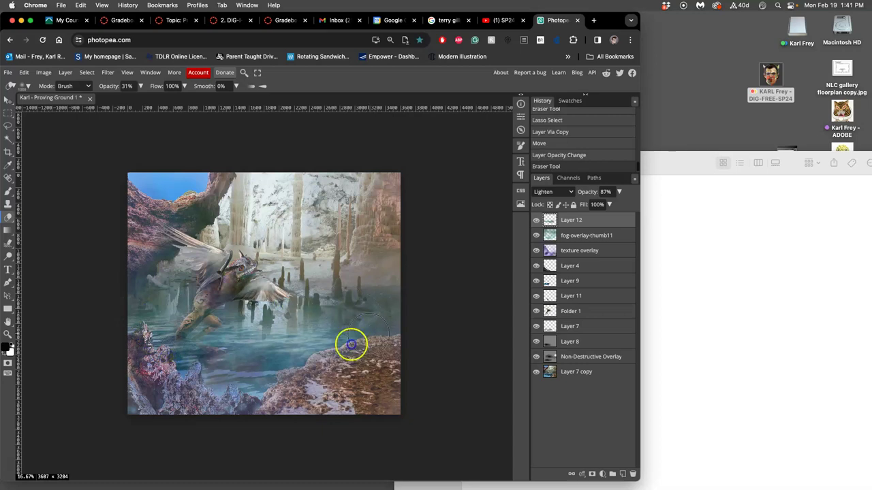
click(299, 379)
click(232, 342)
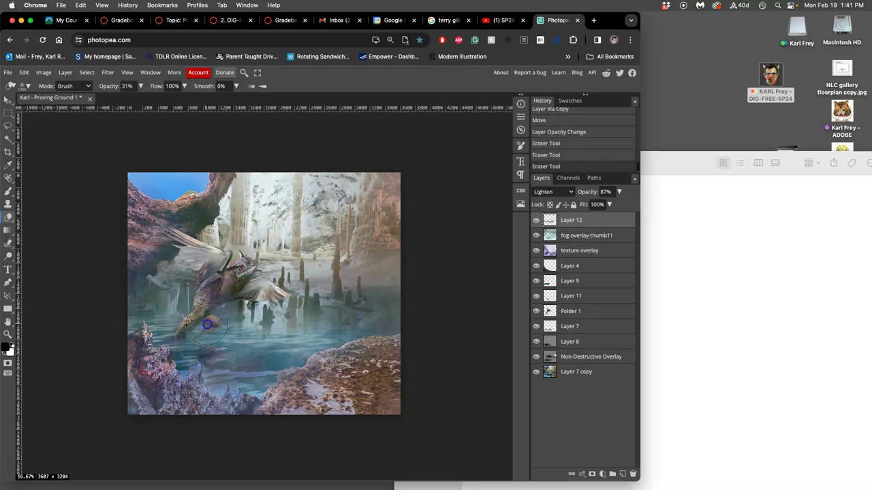
click(178, 333)
click(204, 329)
click(225, 326)
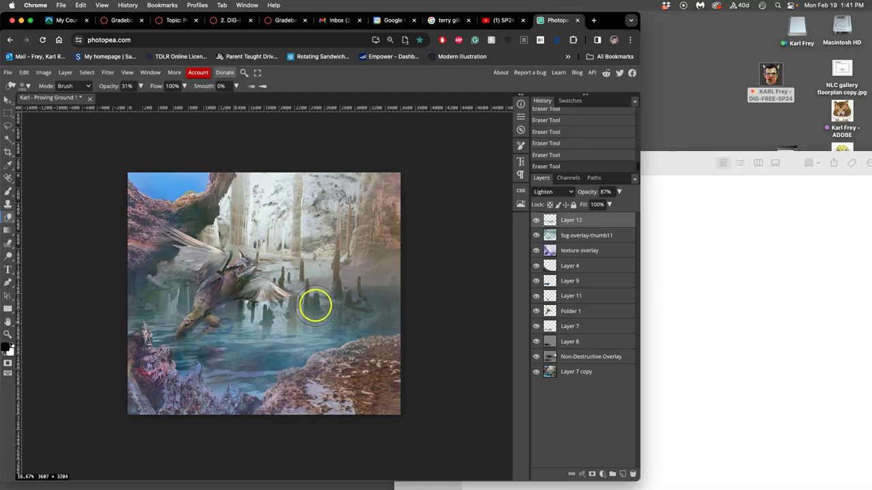
key(ctrl+z)
key(ctrl+z)
key(ctrl+z)
key(ctrl+z)
key(ctrl+z)
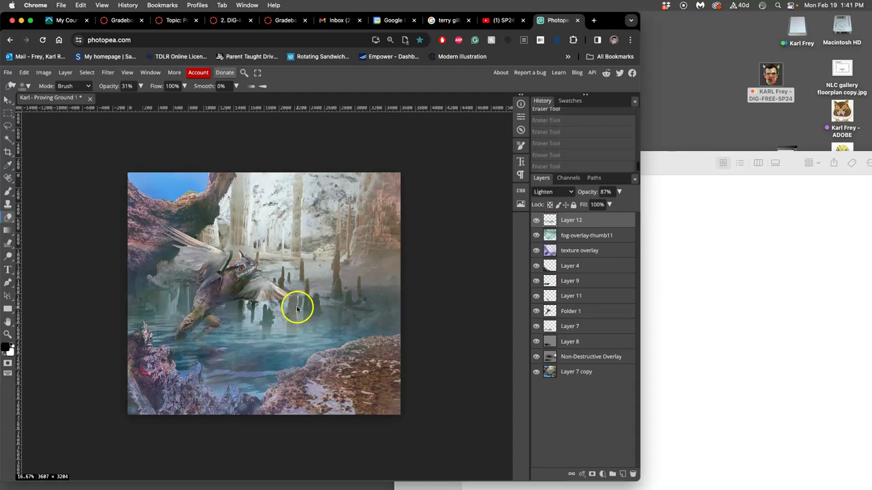
click(225, 322)
click(211, 335)
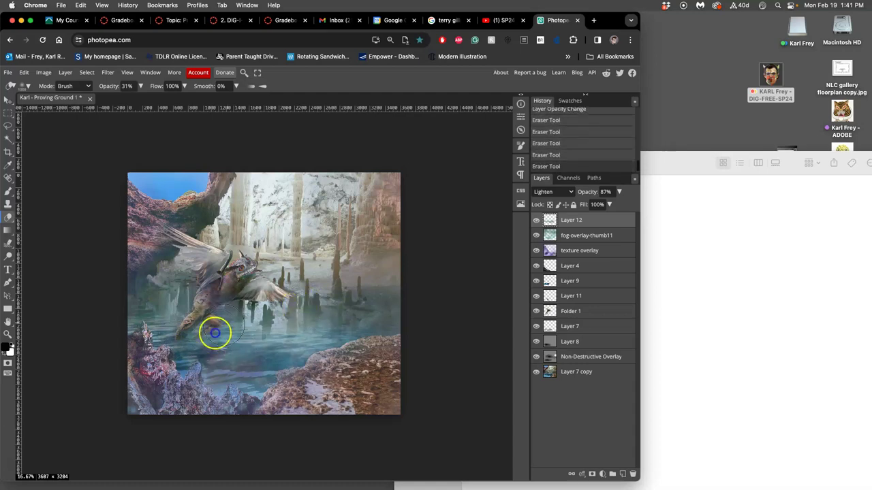
Step: Erase the fog copy around the dragon's body and wing, the stalagmite water and foreground rocks
click(536, 220)
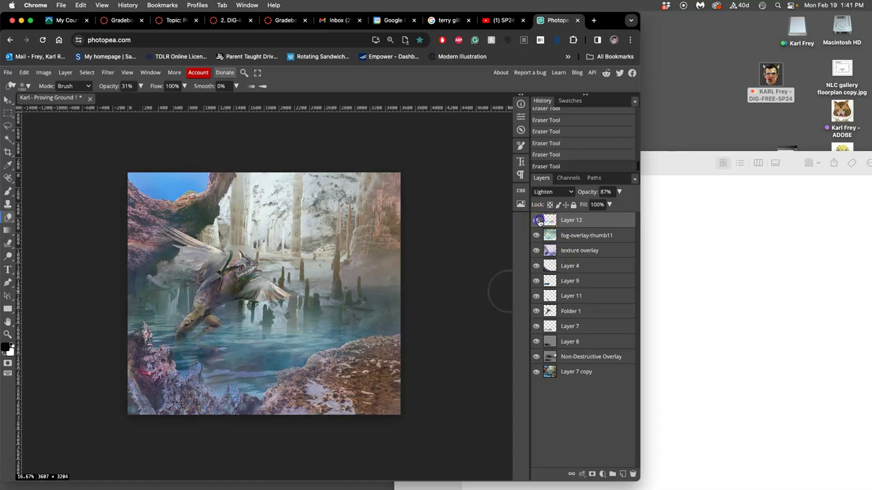
click(389, 268)
click(282, 296)
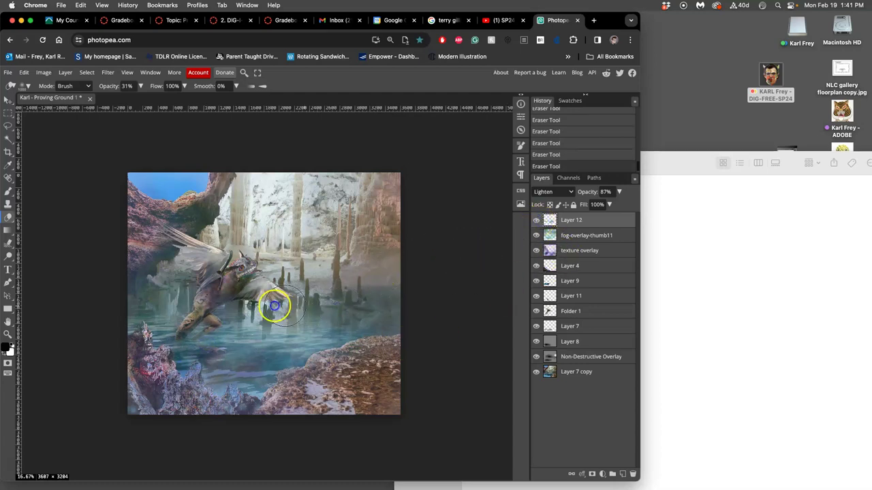
drag(305, 307, 190, 293)
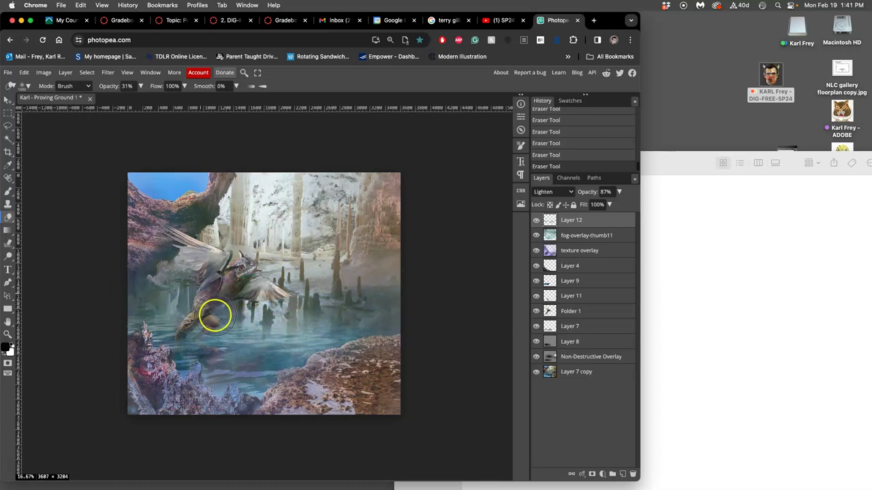
click(222, 318)
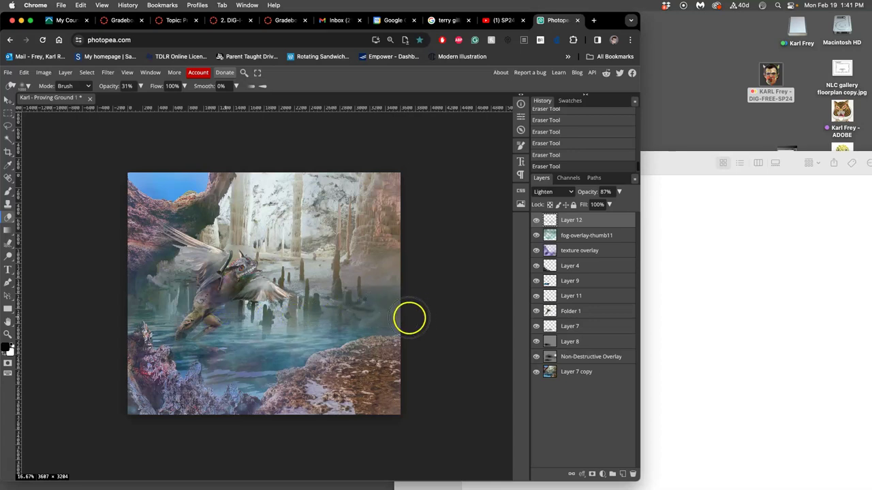
key(super+z)
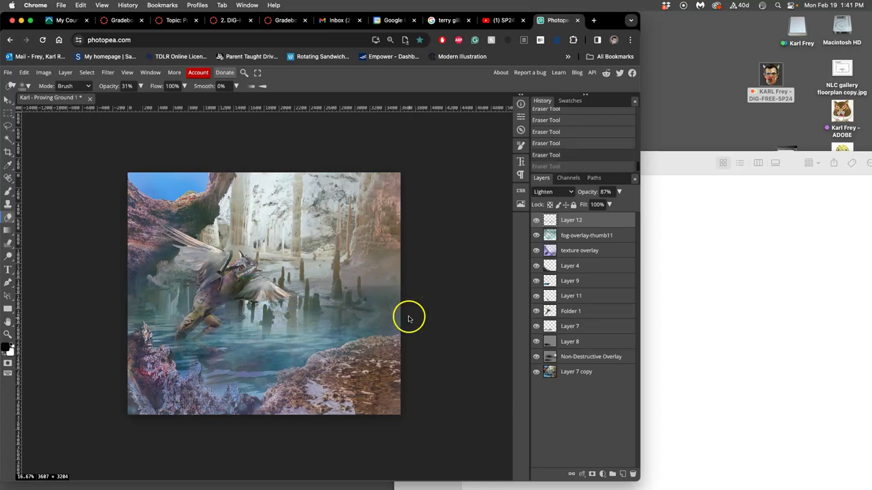
click(335, 298)
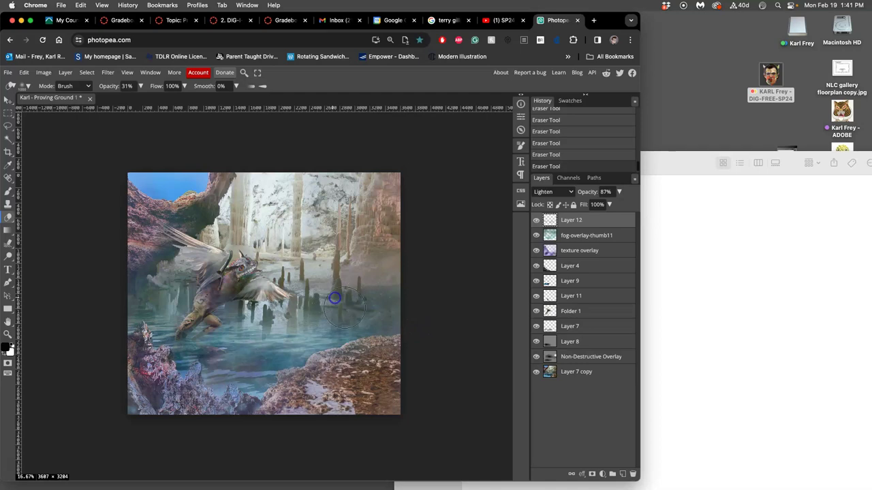
click(131, 310)
drag(141, 309, 156, 308)
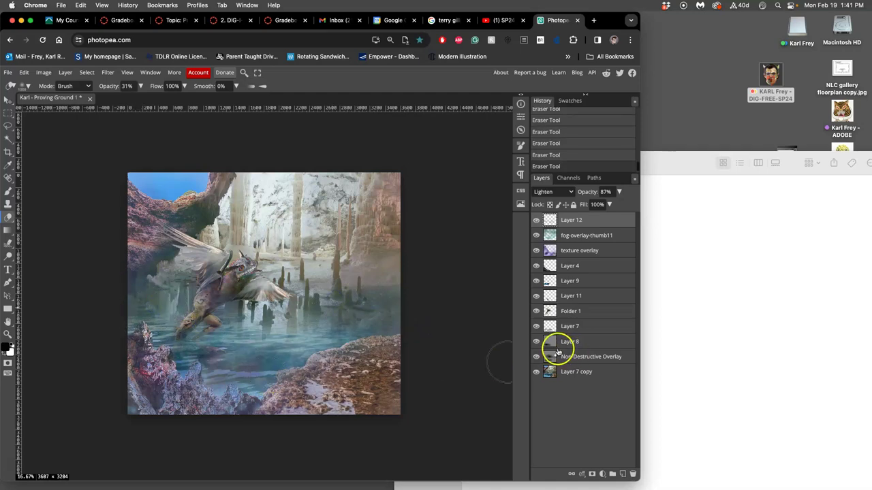
Step: Nudge Layer 4's lower-left rocks slightly downward
click(573, 267)
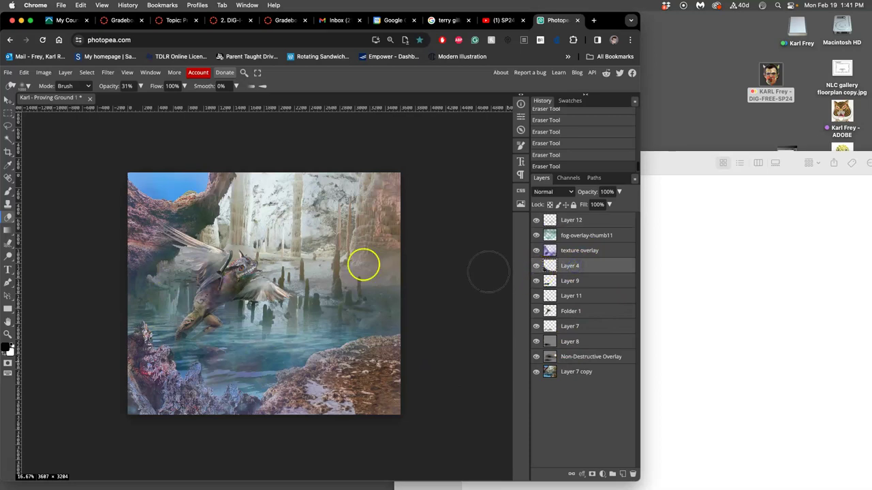
click(6, 100)
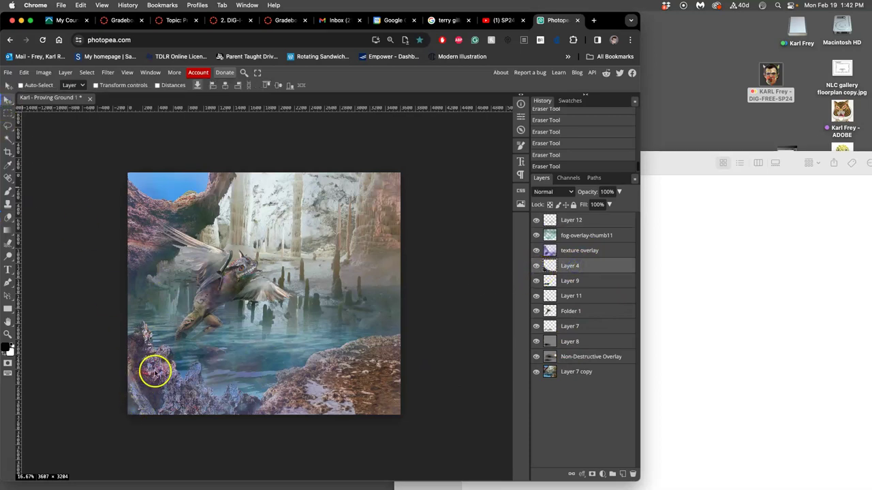
drag(152, 366, 162, 393)
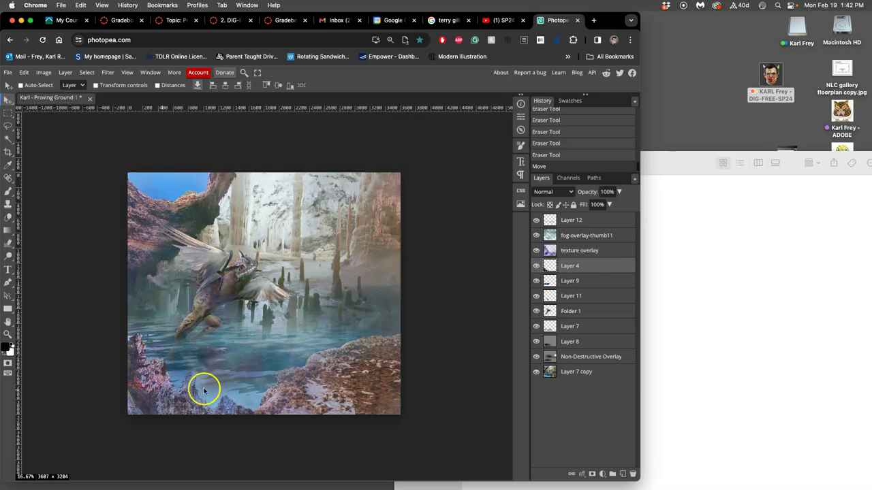
scroll(331, 323, left, 4)
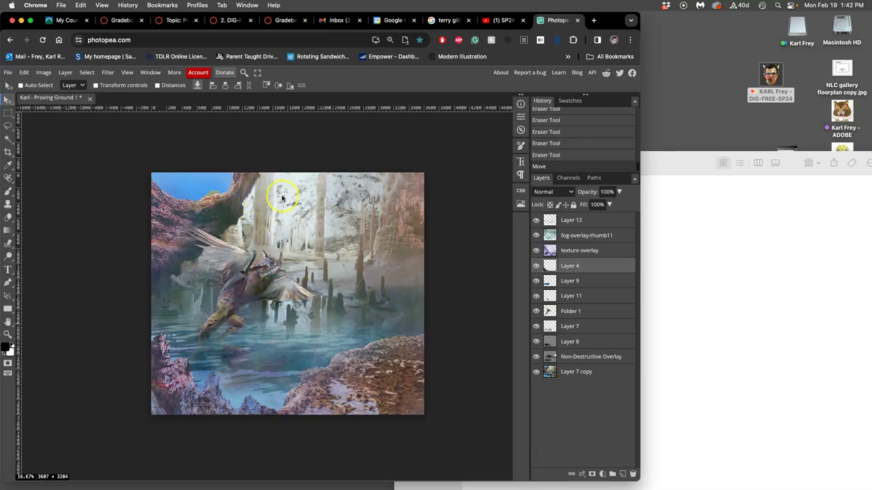
Step: On Pixabay, search 'bright sunny' and open the clouds photo in a new tab
click(593, 20)
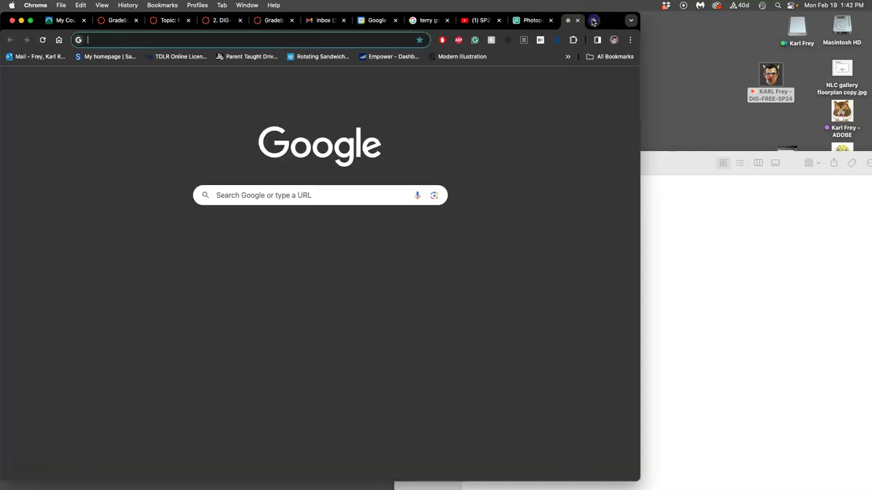
text(pixabay.c)
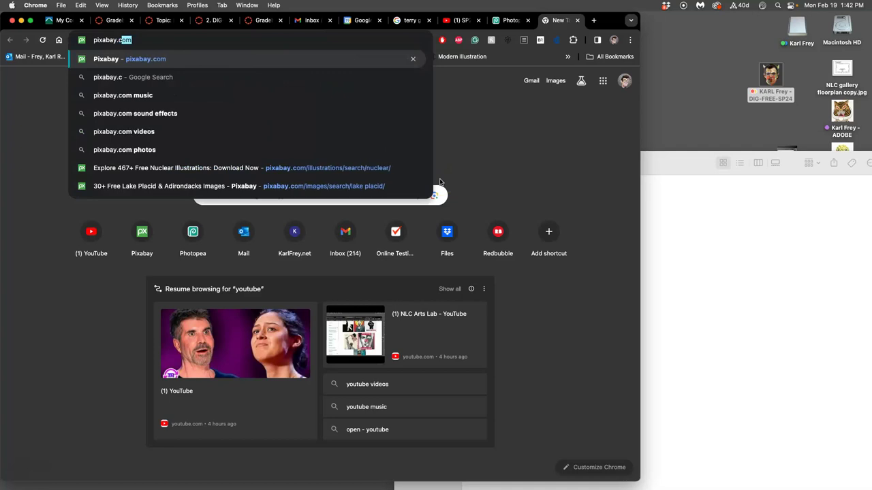
key(Return)
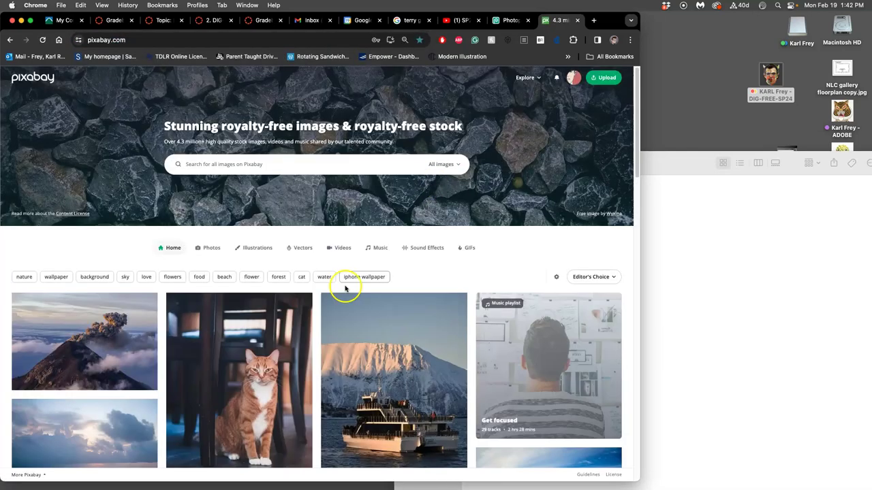
click(285, 164)
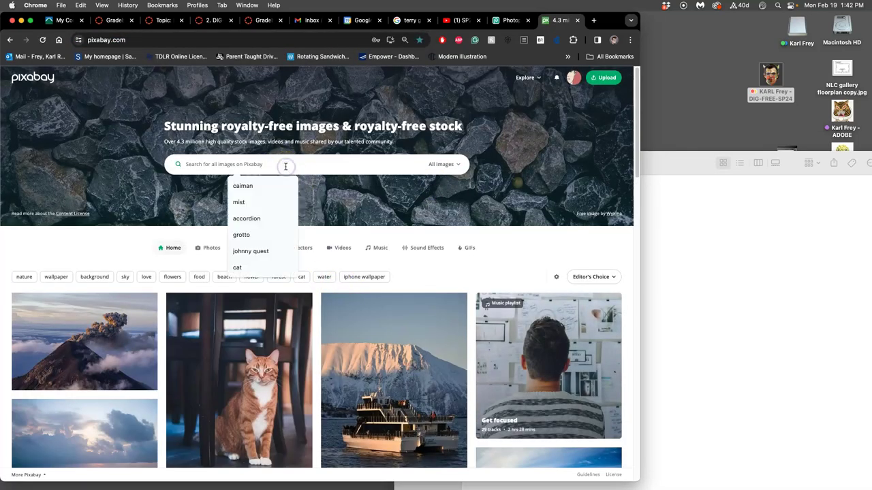
text(bright sun)
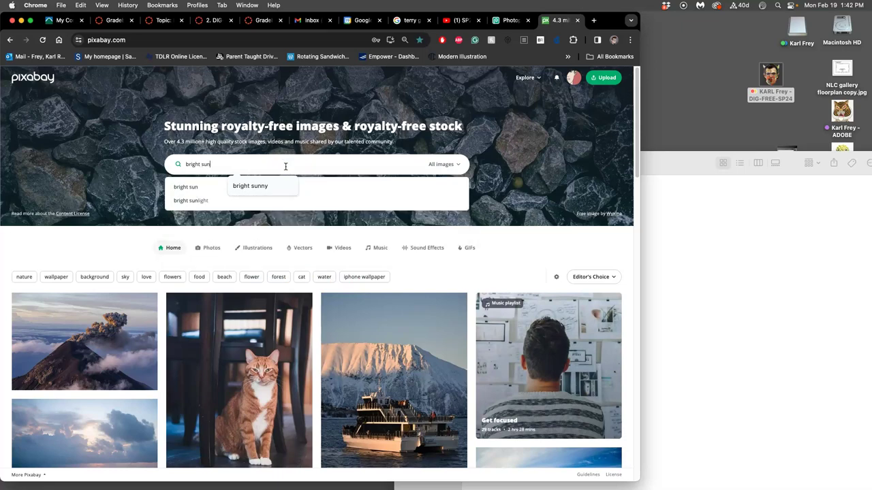
text(ny)
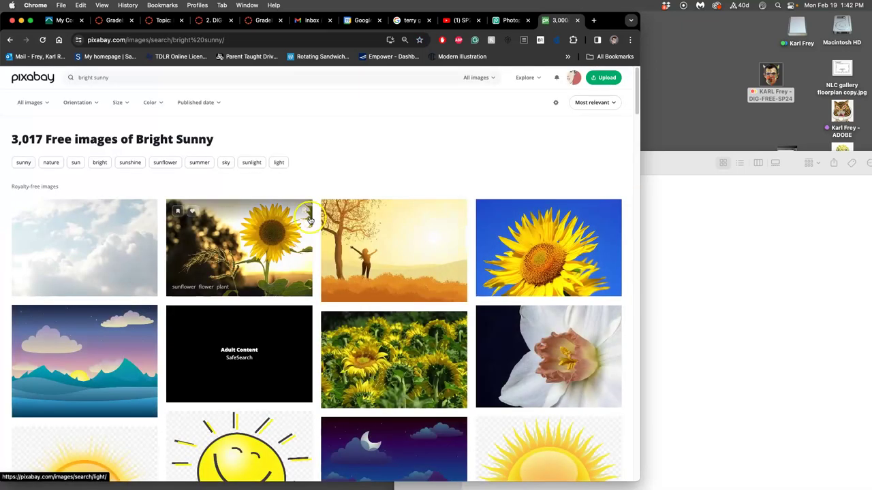
right_click(77, 247)
click(102, 246)
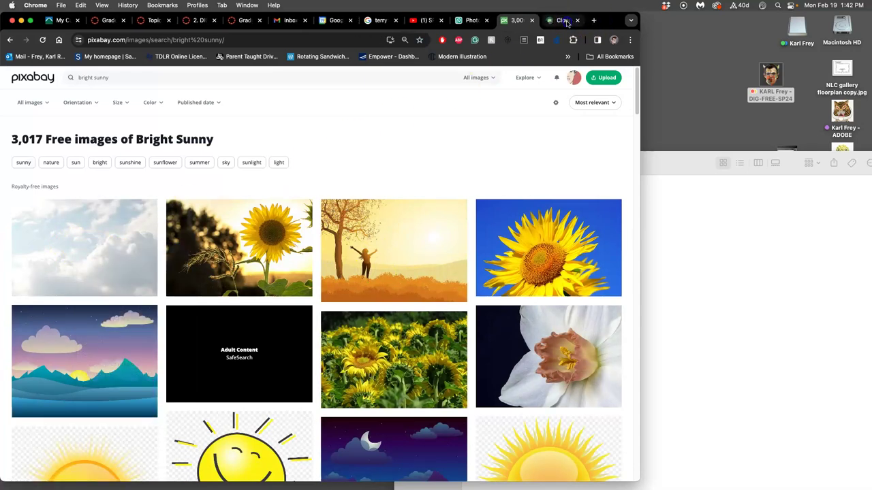
Step: Download the clouds photo at 1920×1276
click(566, 22)
click(580, 129)
click(514, 199)
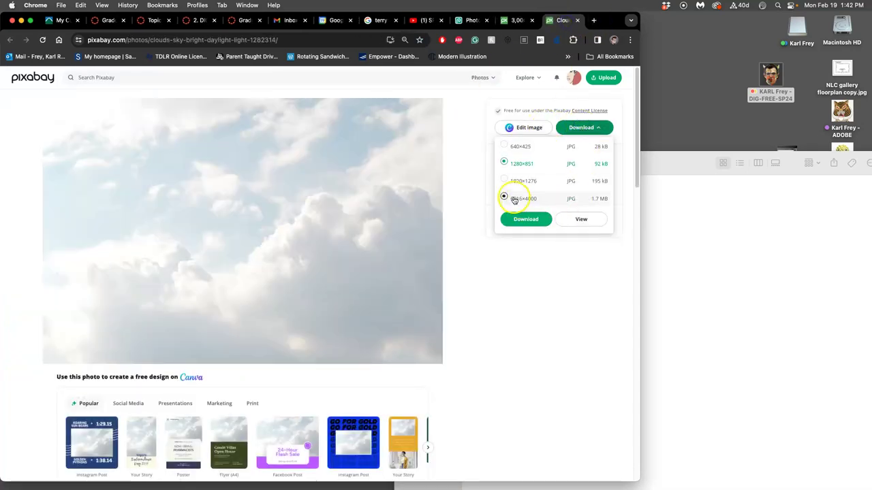
click(505, 181)
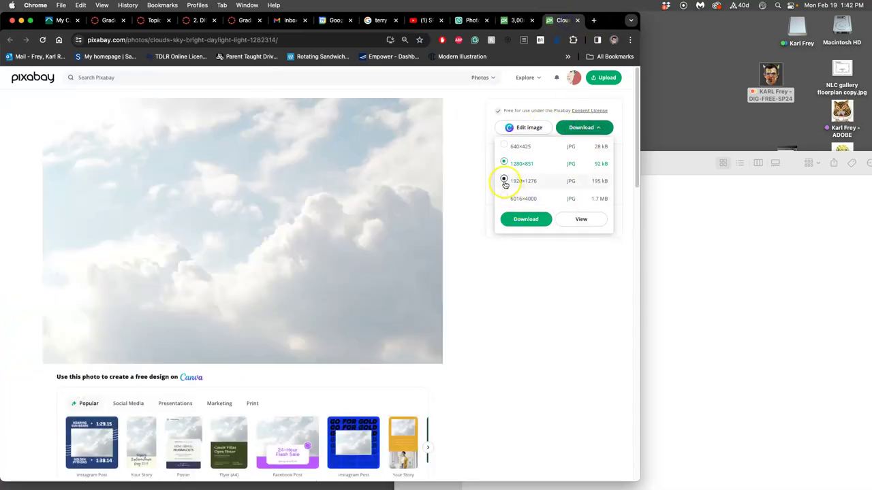
click(521, 219)
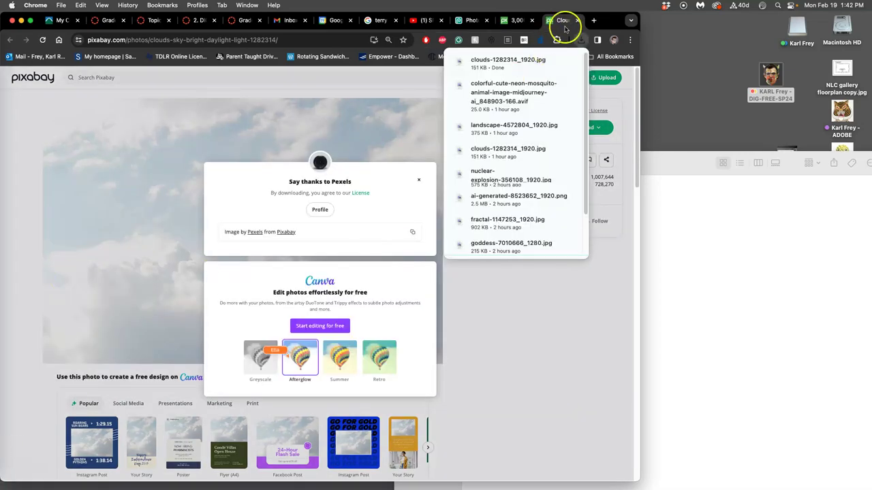
Step: Close the Pixabay tabs and show the recently downloaded files
click(578, 21)
click(578, 21)
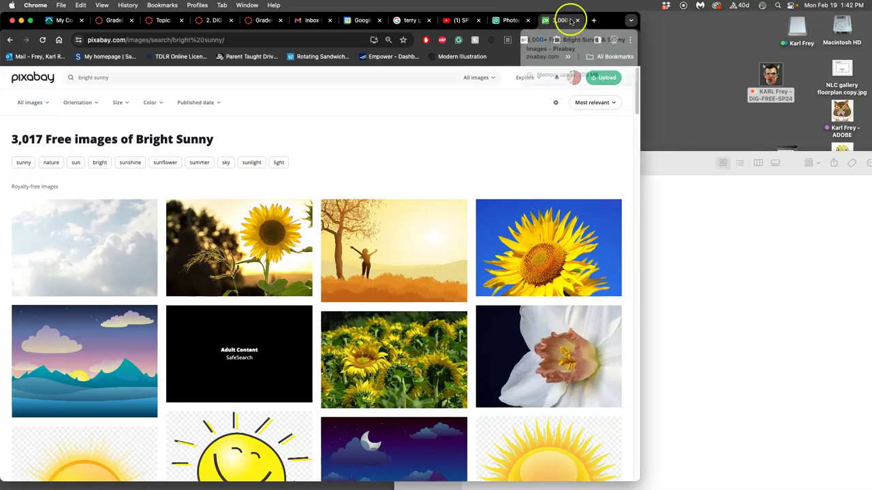
click(577, 20)
drag(609, 18, 613, 45)
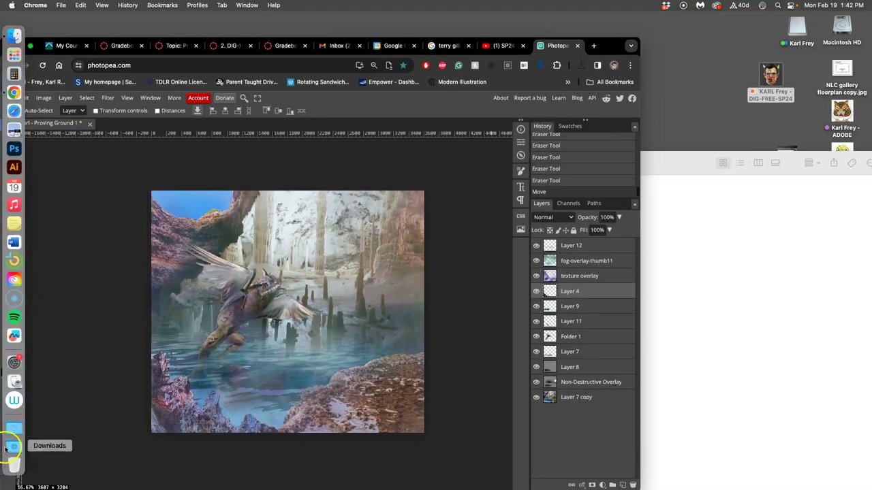
click(12, 446)
Step: Place clouds-1282314_1920.jpg into Photopea and move its layer to the top of the stack
drag(77, 147, 678, 197)
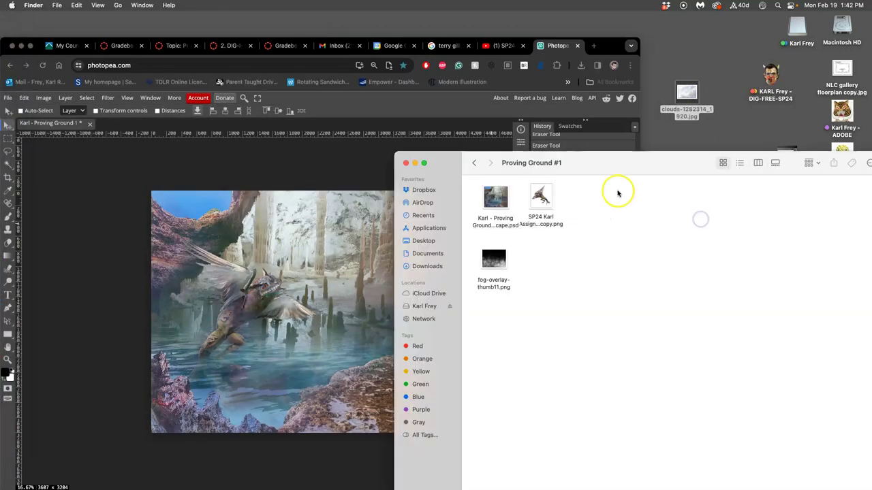
drag(686, 94, 248, 282)
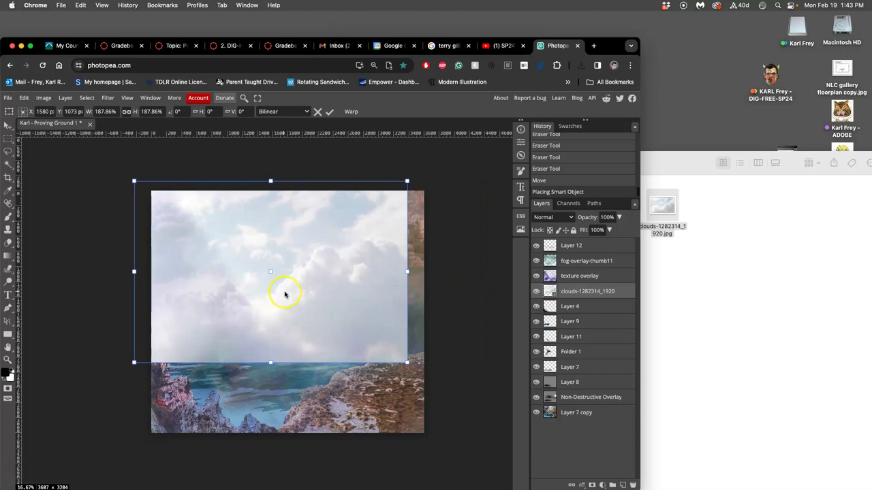
key(Return)
drag(590, 291, 586, 243)
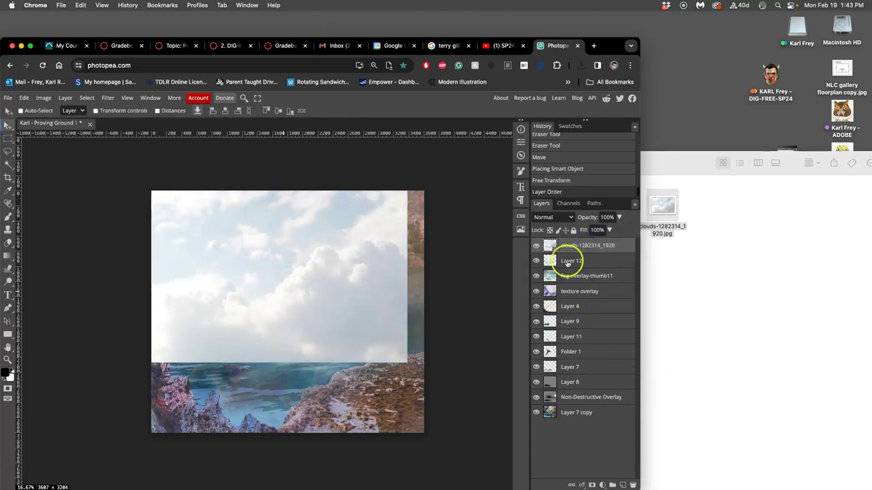
mouse_move(617, 230)
mouse_down()
mouse_move(589, 231)
mouse_move(622, 231)
mouse_up()
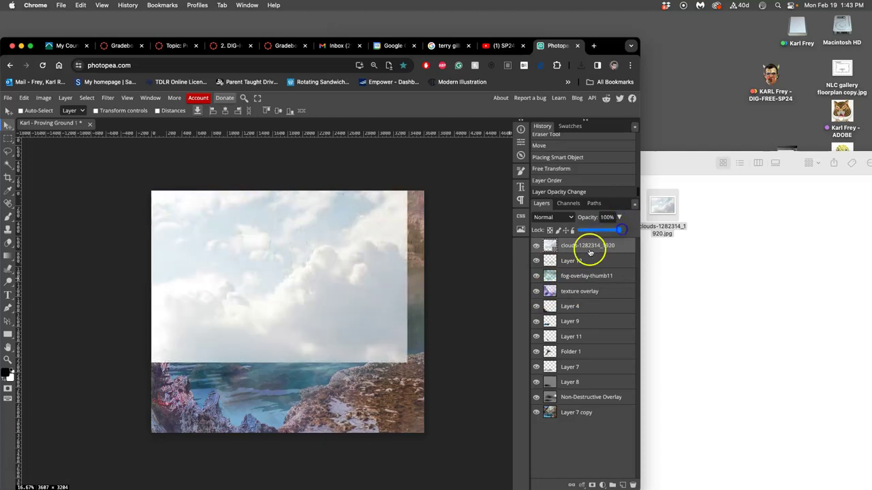
Step: Scale the clouds layer down and position it over the canvas's top-left area
key(super+t)
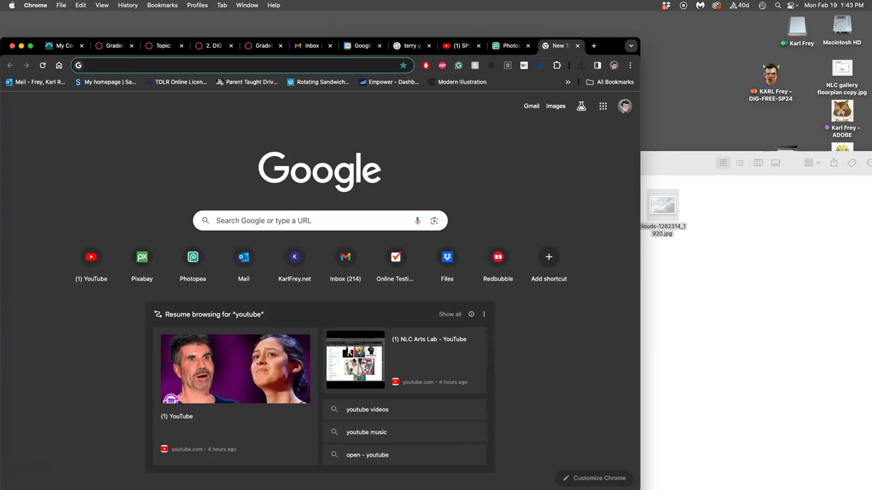
click(577, 46)
key(ctrl+t)
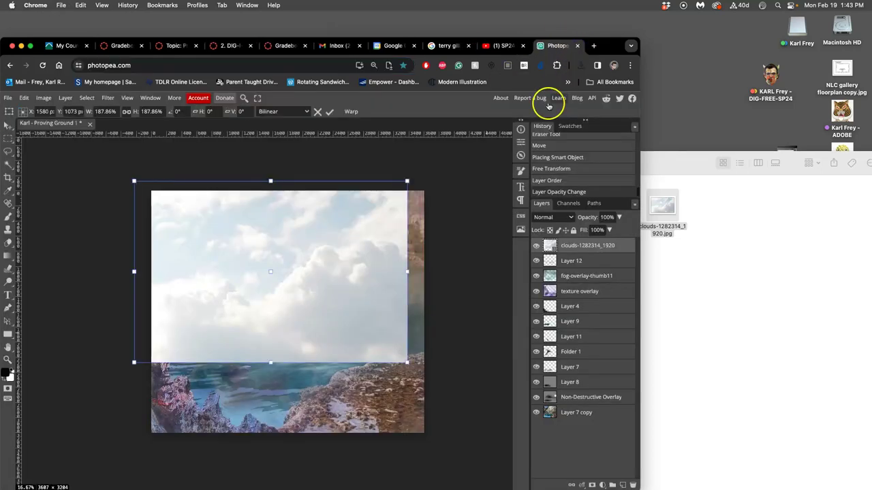
drag(407, 362, 314, 233)
drag(268, 249, 273, 243)
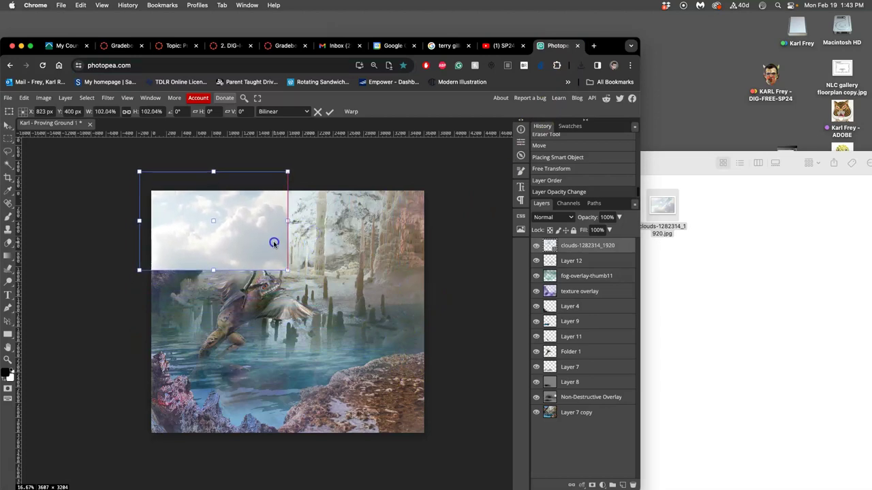
key(Return)
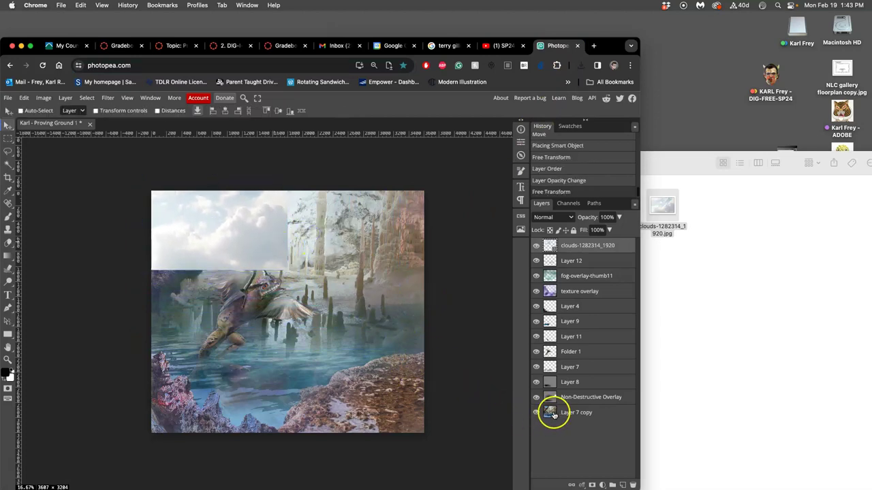
click(555, 413)
Step: With the clouds hidden, Magic Wand-select the top-left sky patch, then reselect and show the clouds layer
click(536, 245)
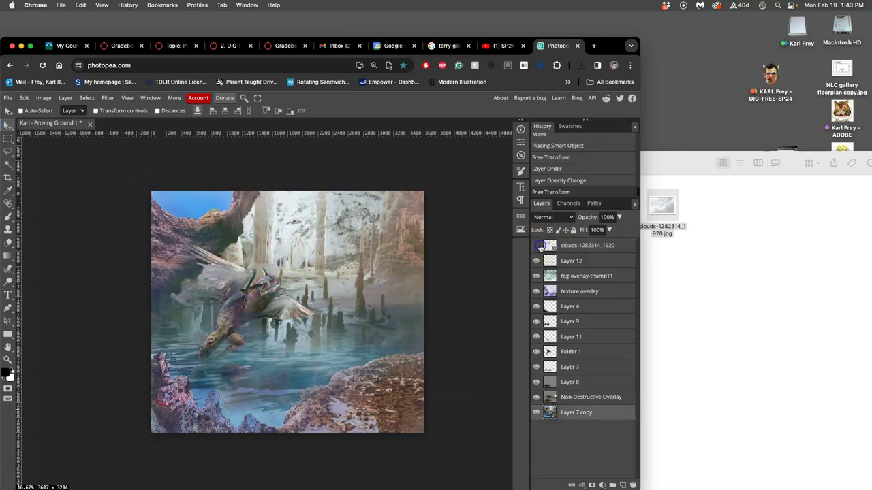
click(13, 166)
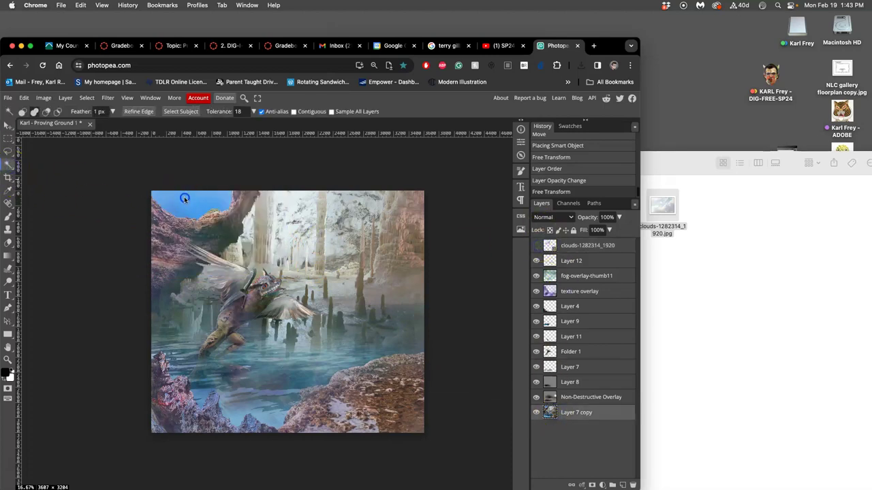
click(184, 199)
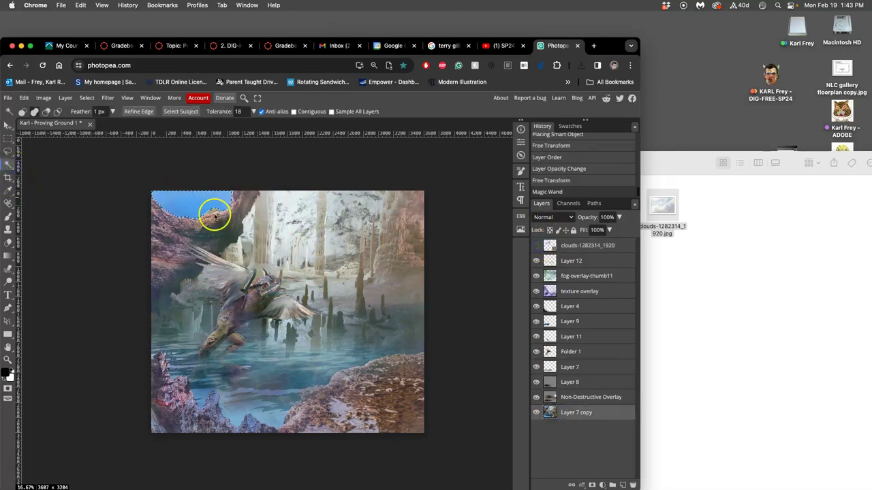
click(570, 250)
click(537, 246)
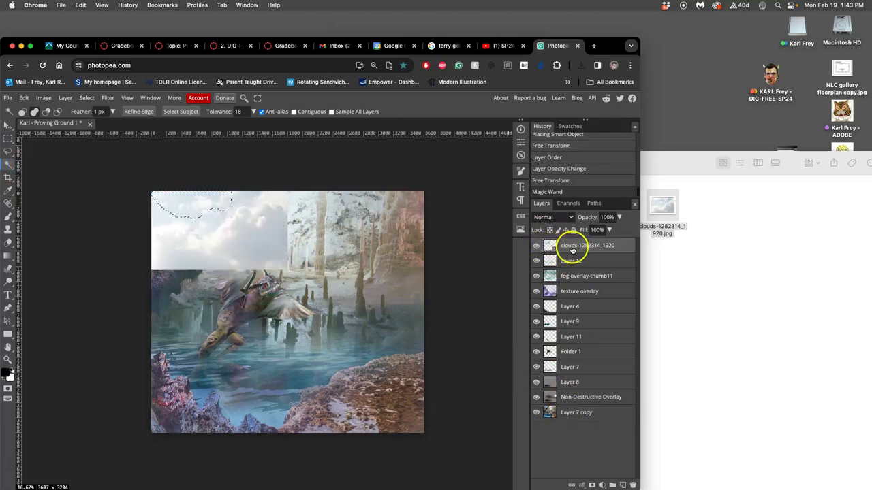
Step: Copy the selected clouds to Layer 13 and lower its opacity slightly
key(super+j)
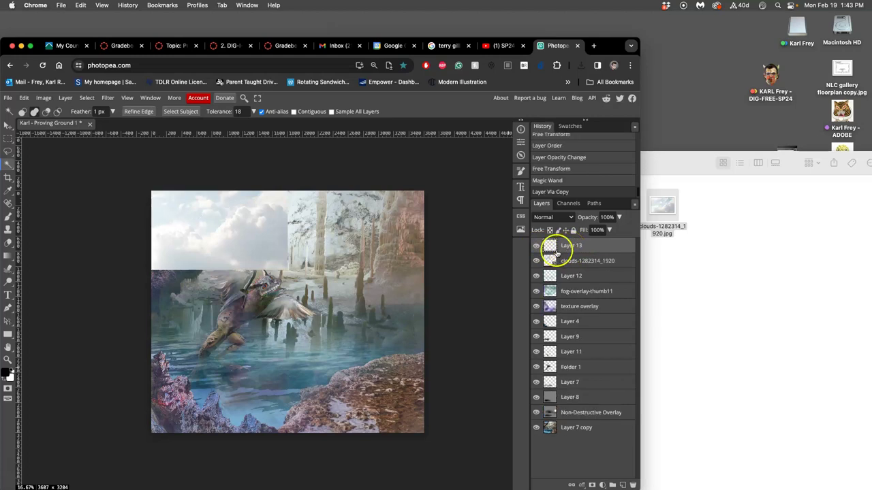
click(536, 260)
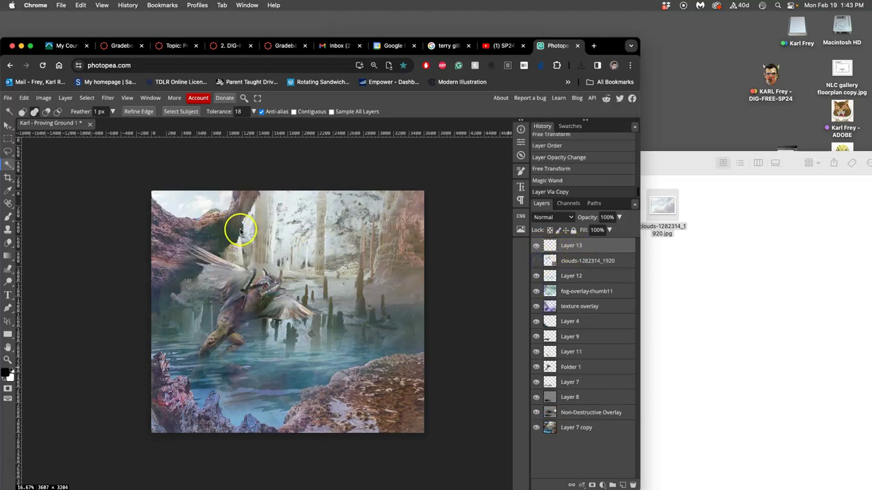
click(618, 217)
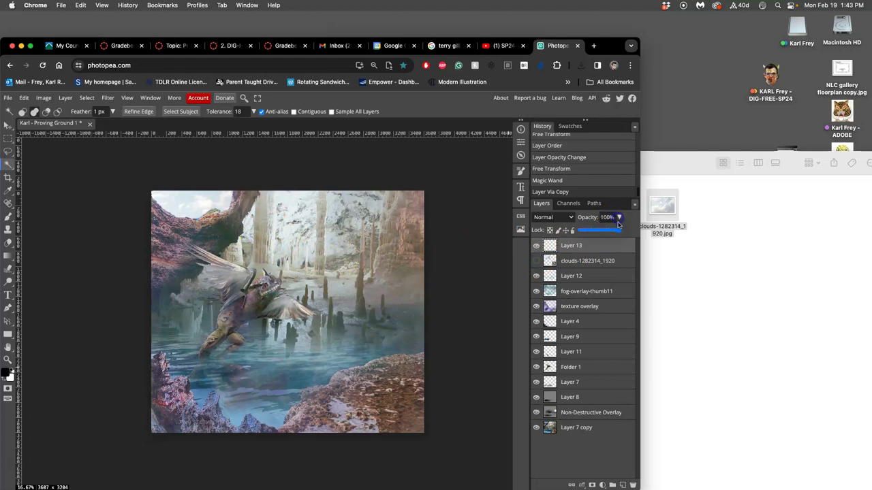
mouse_move(615, 229)
mouse_down()
mouse_move(607, 230)
mouse_move(624, 231)
mouse_move(591, 230)
mouse_move(636, 229)
mouse_move(591, 230)
mouse_move(617, 230)
mouse_up()
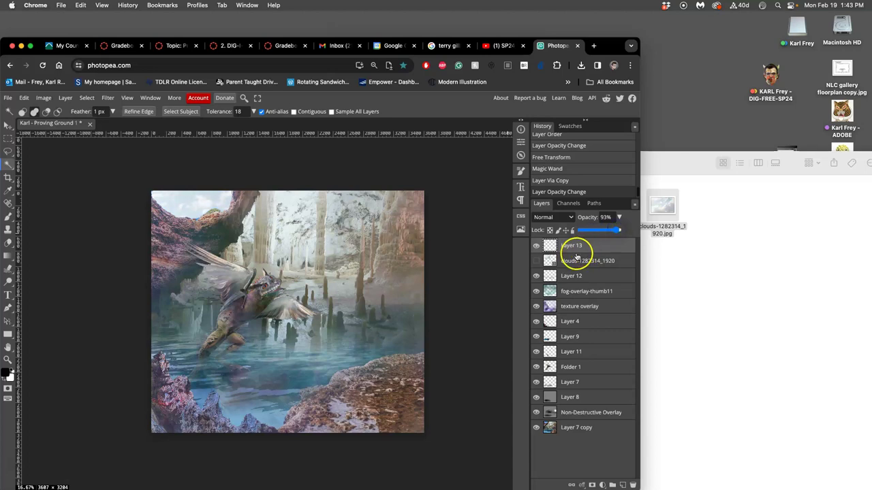
click(536, 261)
Step: Fade the clouds layer to about 42% opacity and rasterize it
click(576, 262)
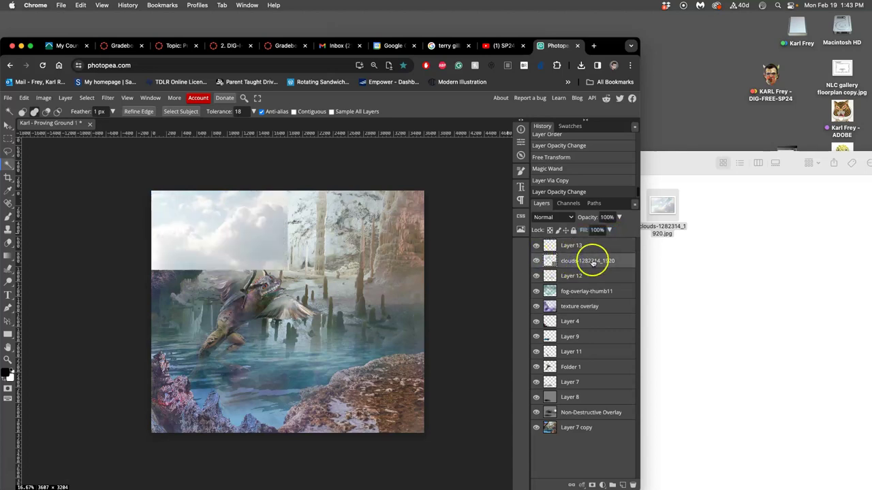
click(618, 216)
drag(617, 231, 597, 232)
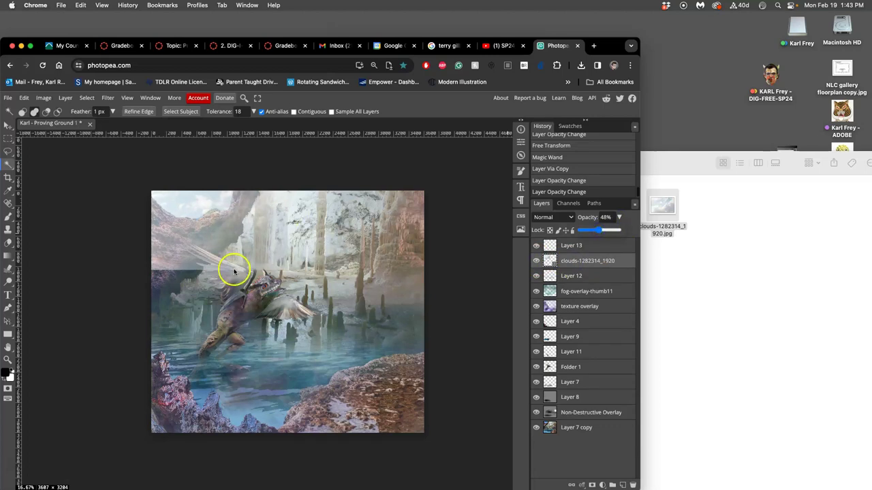
right_click(572, 261)
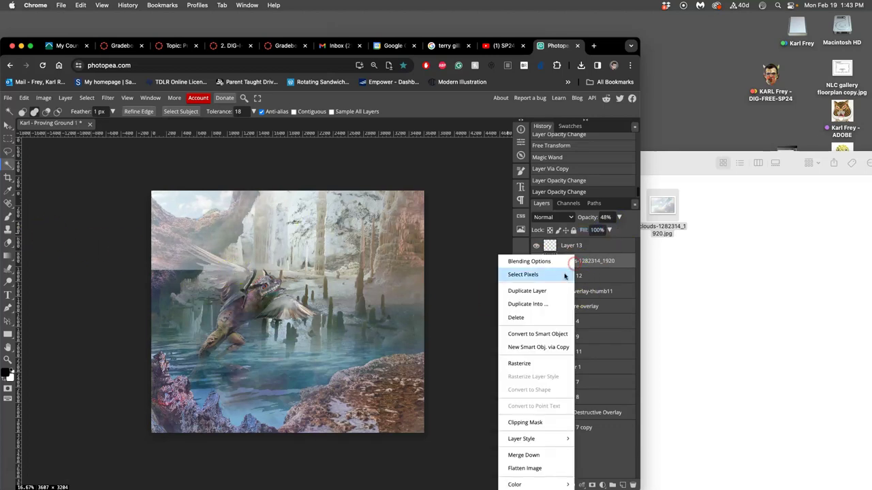
click(522, 363)
Step: Erase the hard cloud edge left of the dragon with the eraser at 100% opacity
click(14, 242)
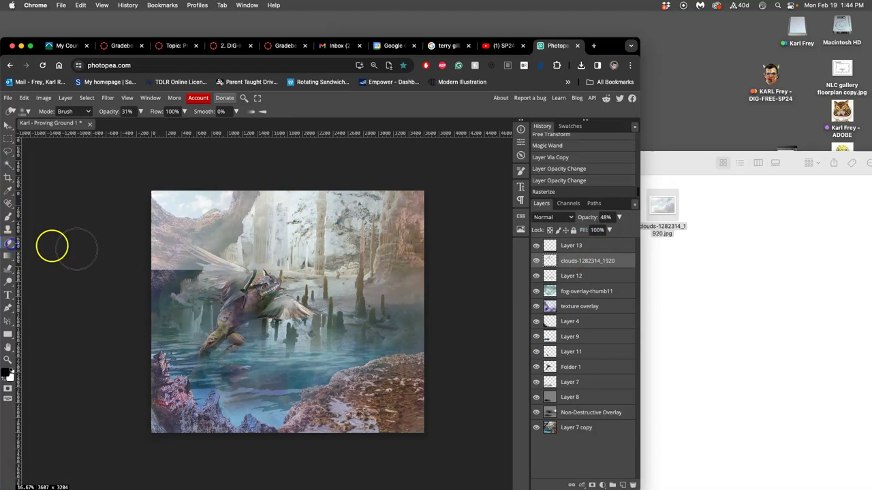
click(139, 114)
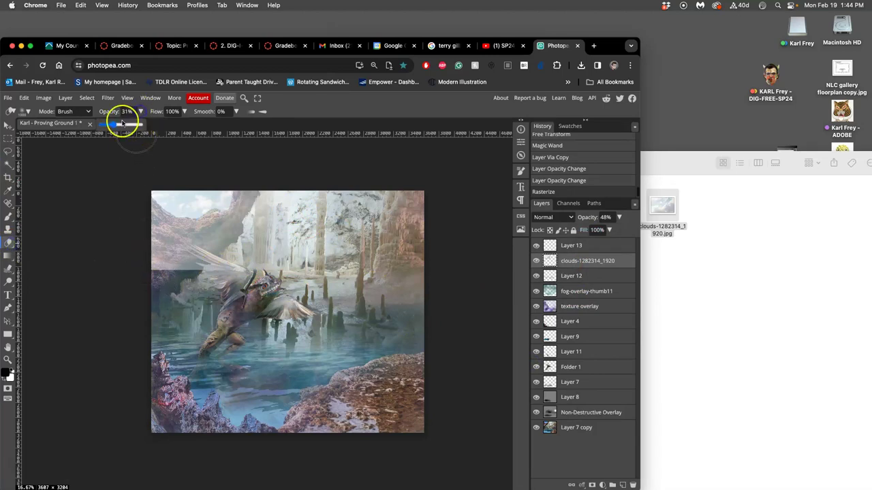
drag(120, 125, 144, 125)
mouse_move(303, 285)
mouse_down()
mouse_move(144, 279)
mouse_move(273, 283)
mouse_move(298, 264)
mouse_move(309, 218)
mouse_move(301, 195)
mouse_move(296, 223)
mouse_move(286, 194)
mouse_move(290, 221)
mouse_move(276, 263)
mouse_up()
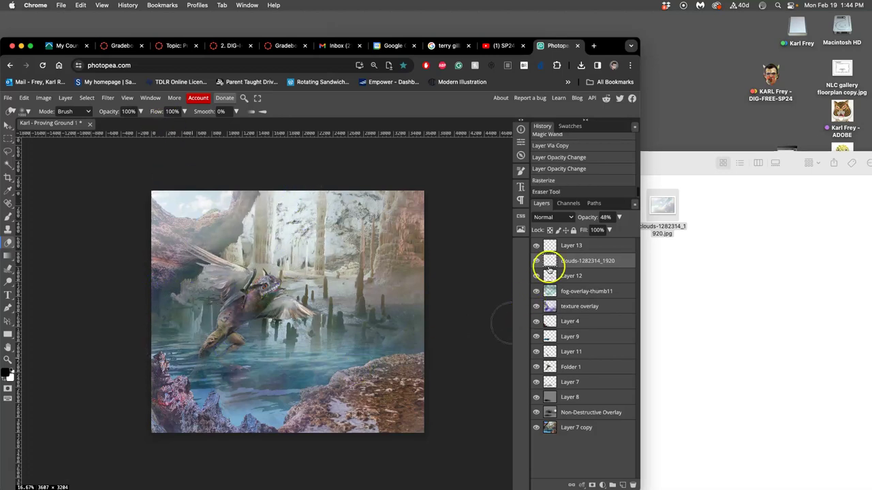
Step: Toggle Layer 13 and the clouds layer on and off to compare the haze
click(536, 246)
click(536, 247)
click(536, 247)
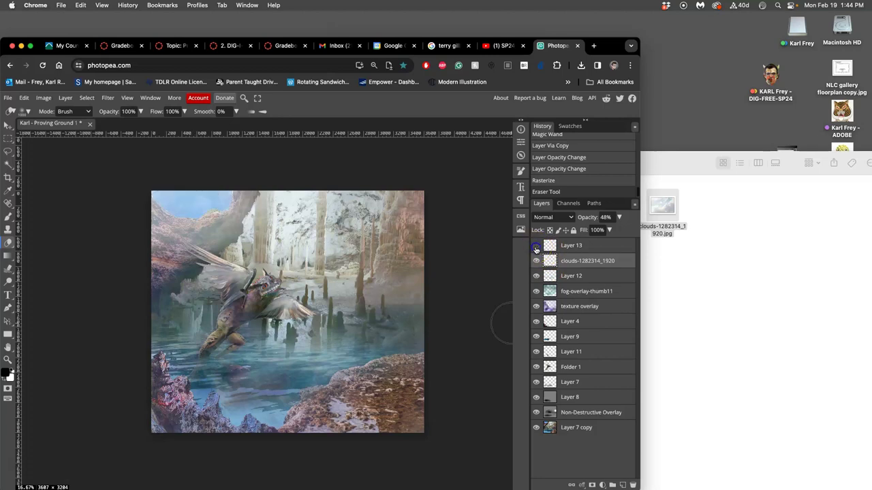
click(536, 247)
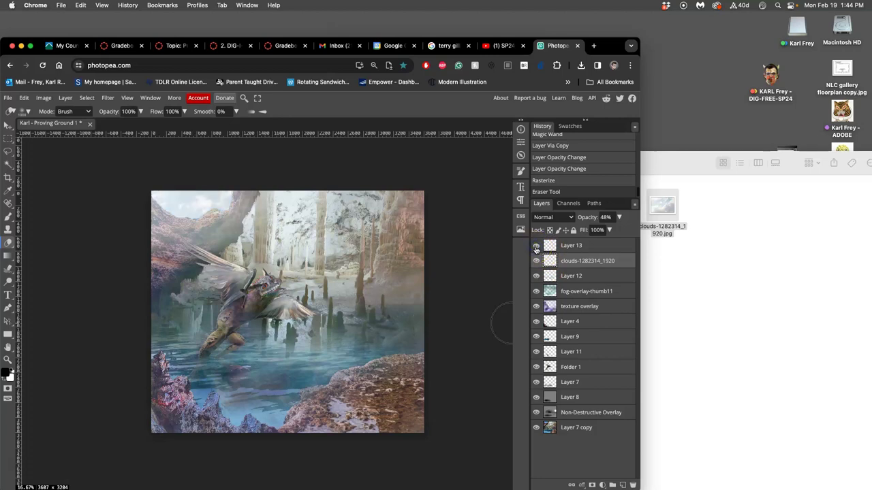
click(578, 327)
click(536, 246)
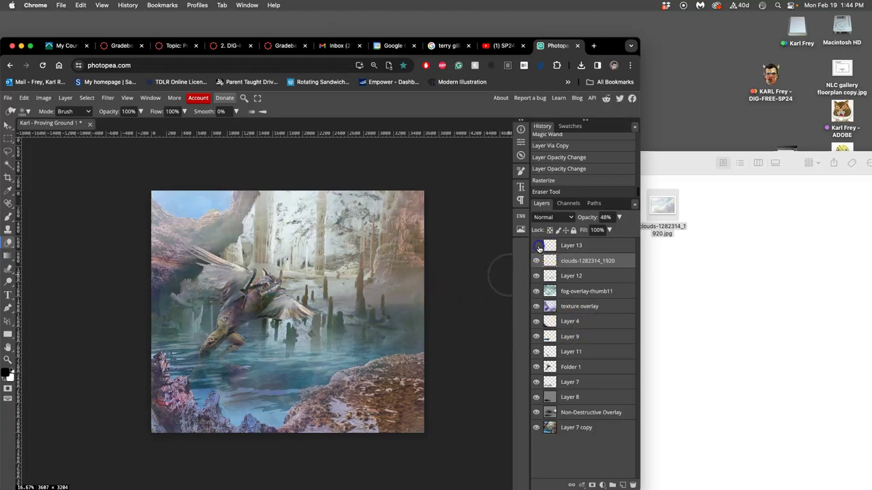
click(536, 261)
click(536, 261)
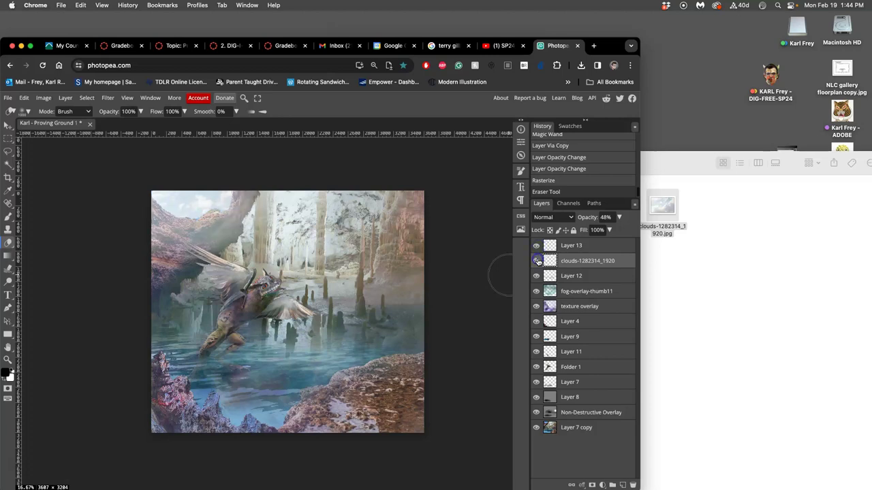
click(536, 260)
click(536, 261)
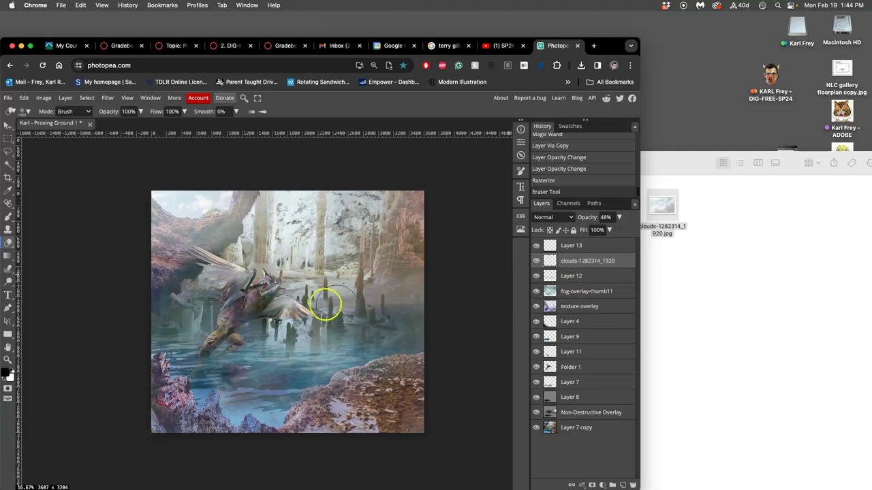
key(super+minus)
key(super+minus)
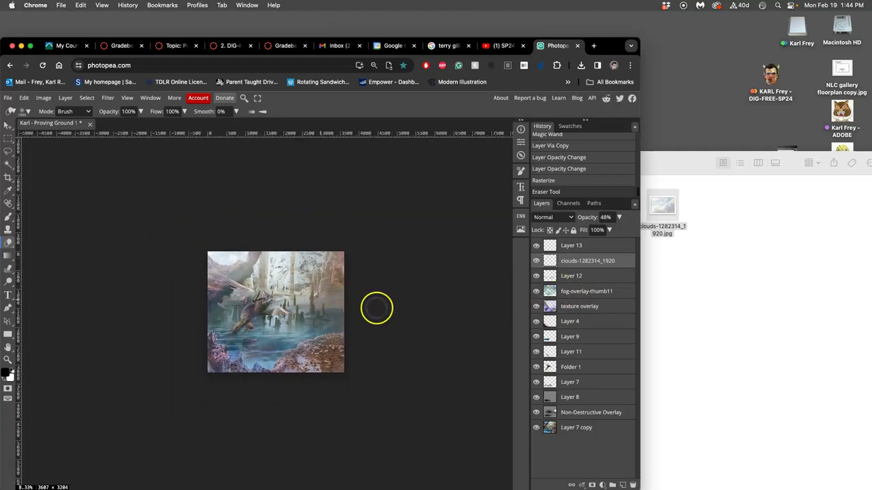
key(super+equal)
key(super+equal)
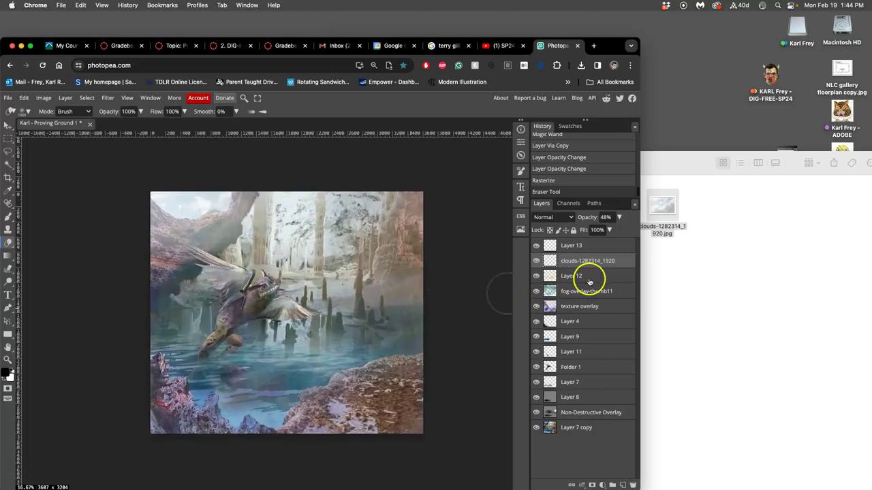
key(super+t)
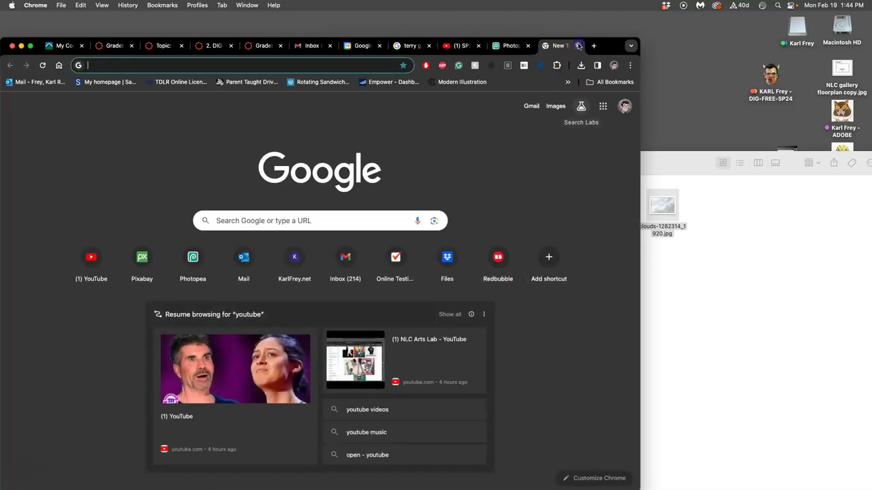
Step: Close the stray tab, enlarge the clouds layer to about 247%, then hide it to compare
click(578, 46)
key(super+alt+t)
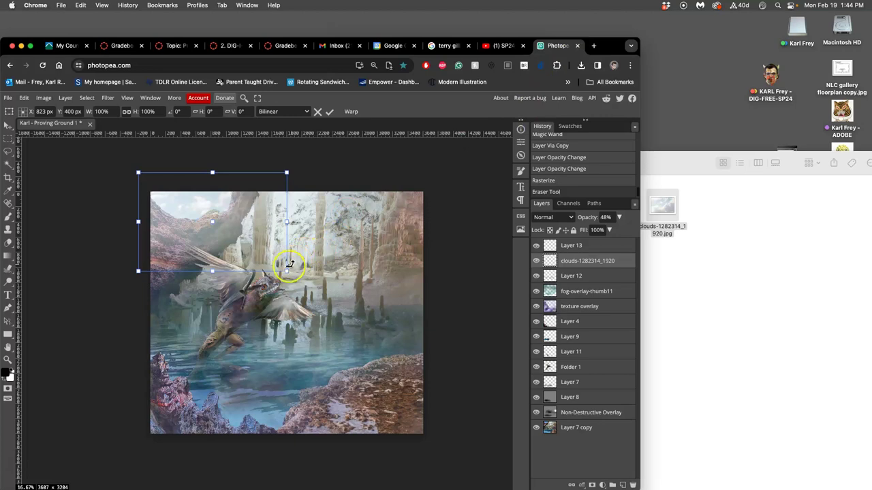
drag(286, 271, 395, 368)
key(Return)
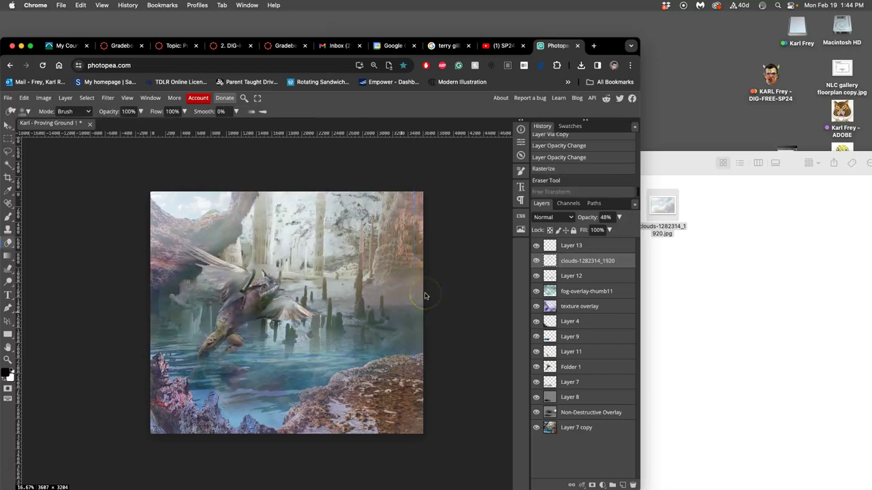
key(ctrl+comma)
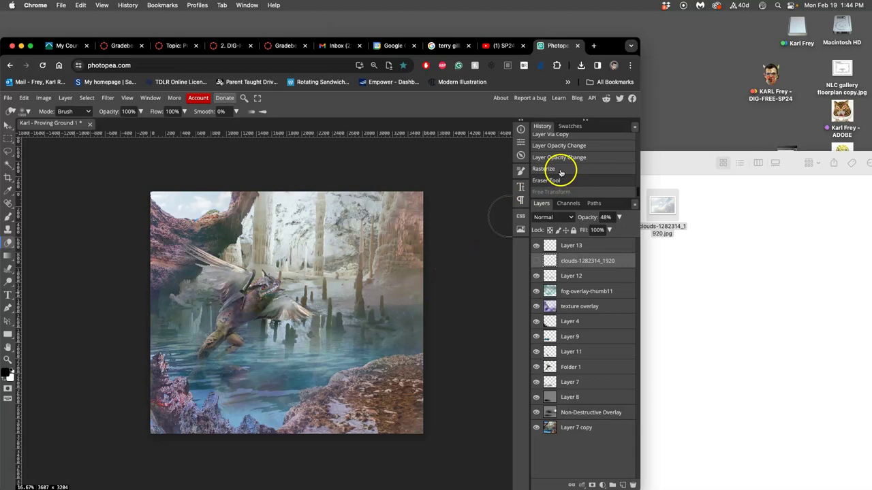
Step: Restore the enlarged clouds from History and erase them at 50% around the dragon and wing
click(557, 192)
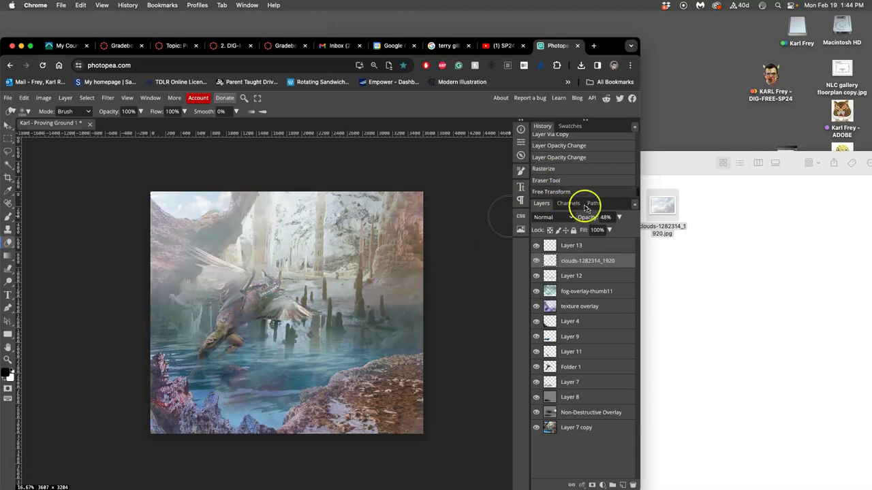
click(140, 112)
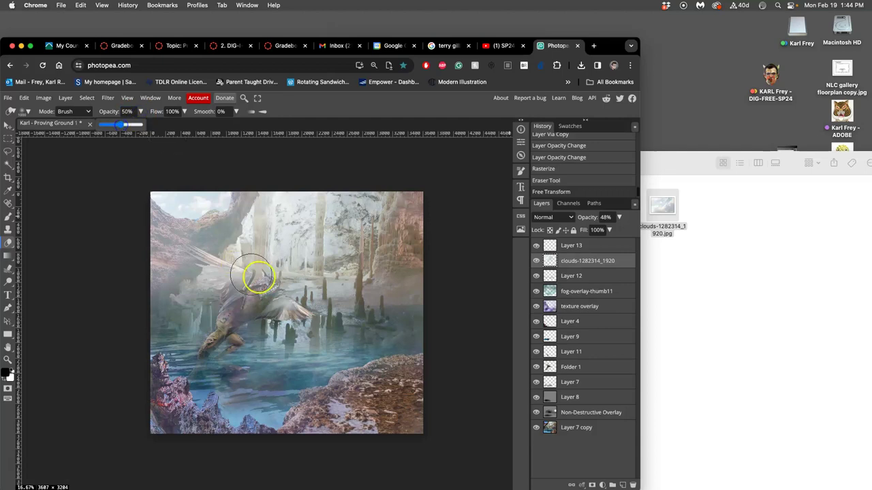
click(320, 285)
drag(205, 331, 252, 279)
click(259, 340)
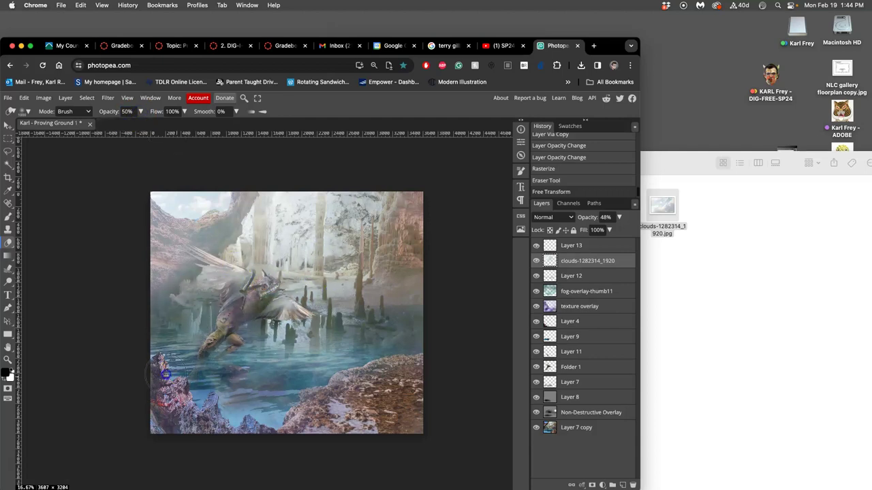
click(277, 307)
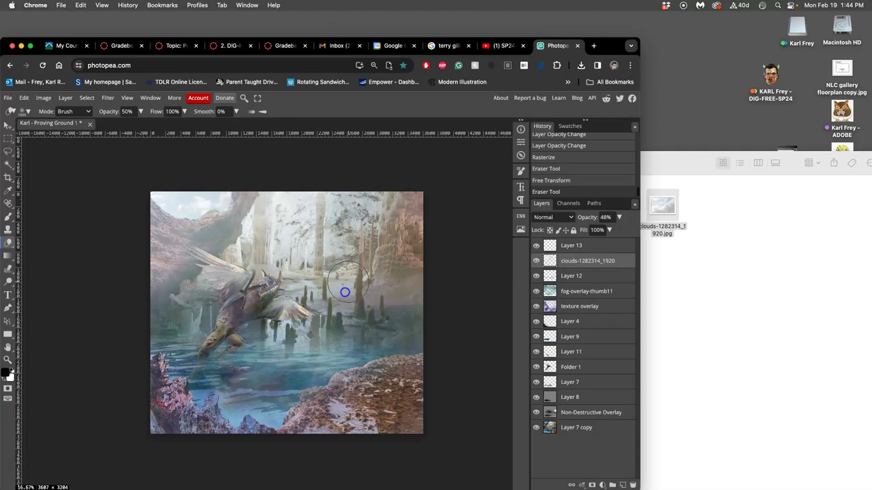
mouse_move(239, 234)
mouse_down()
mouse_move(209, 273)
mouse_move(175, 282)
mouse_move(156, 272)
mouse_up()
click(303, 208)
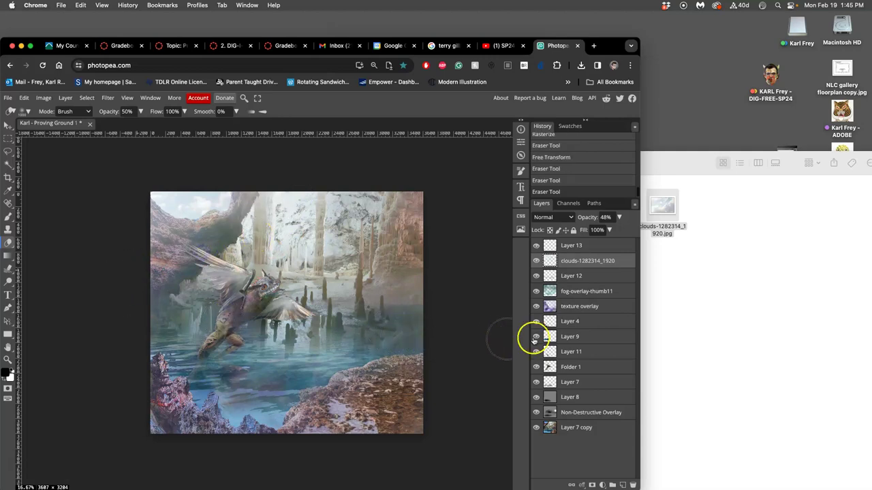
Step: Toggle the clouds layer off and on to compare the result
click(536, 261)
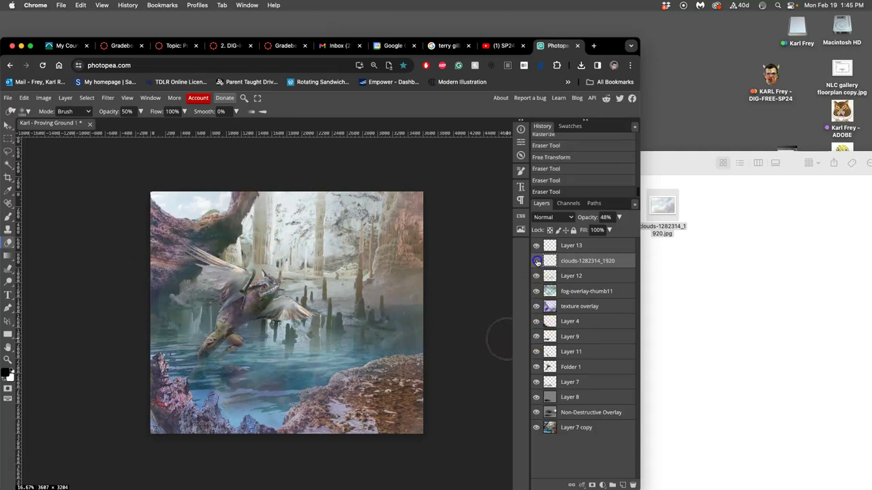
click(536, 245)
click(536, 246)
click(536, 262)
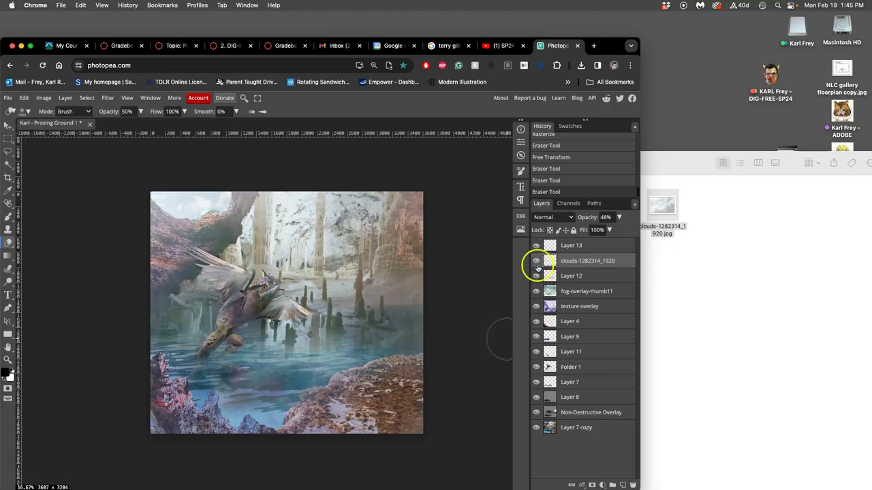
click(536, 263)
click(536, 263)
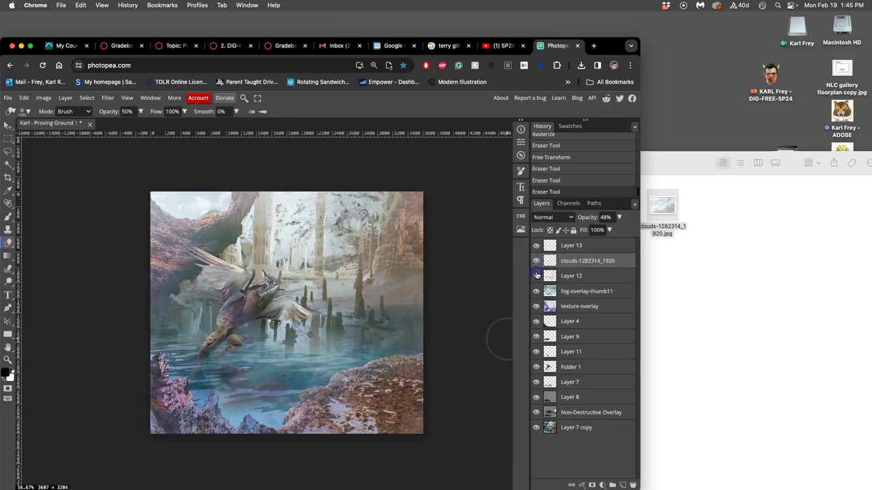
Step: Set Layer 12 to 100% opacity, keeping Lighten blending
click(565, 277)
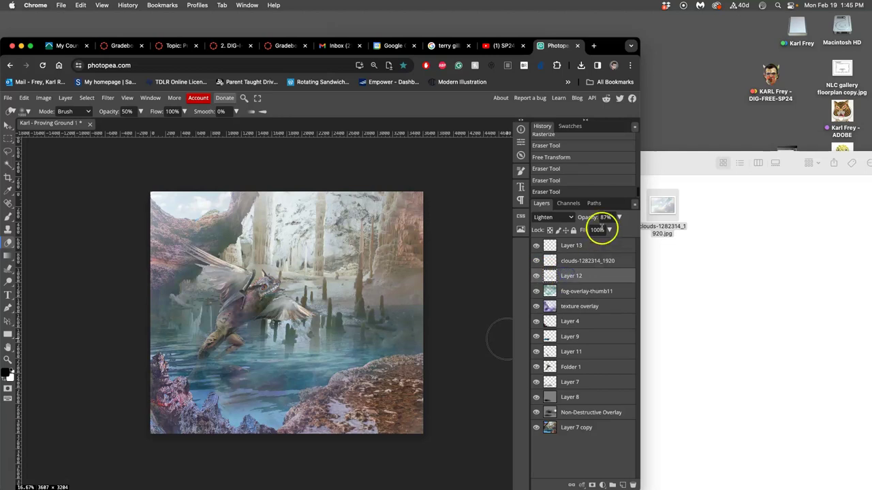
click(619, 217)
drag(613, 230, 618, 231)
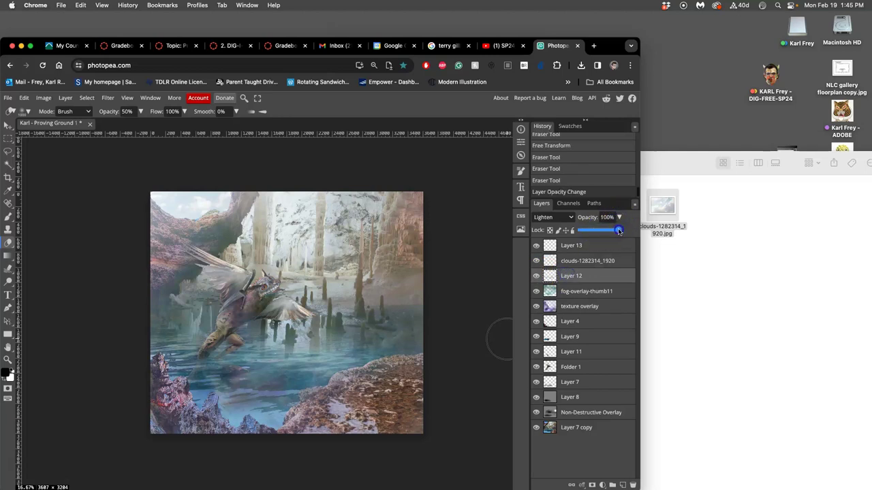
click(558, 217)
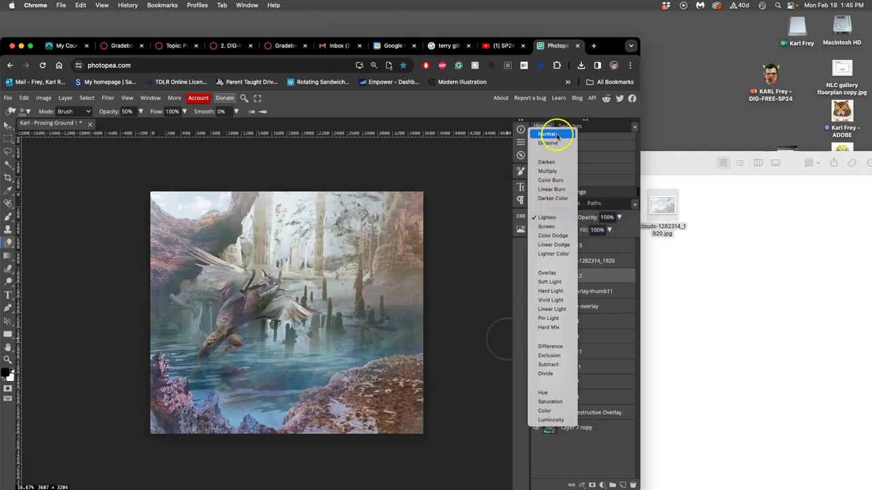
click(557, 136)
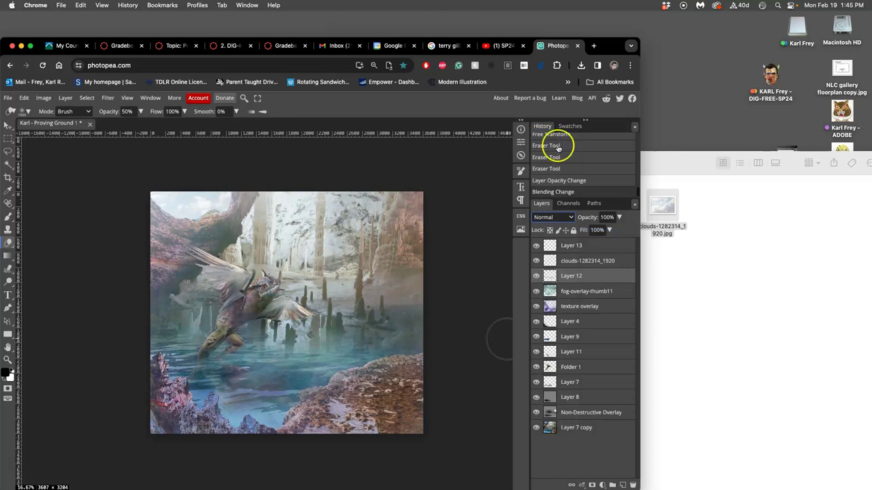
click(553, 218)
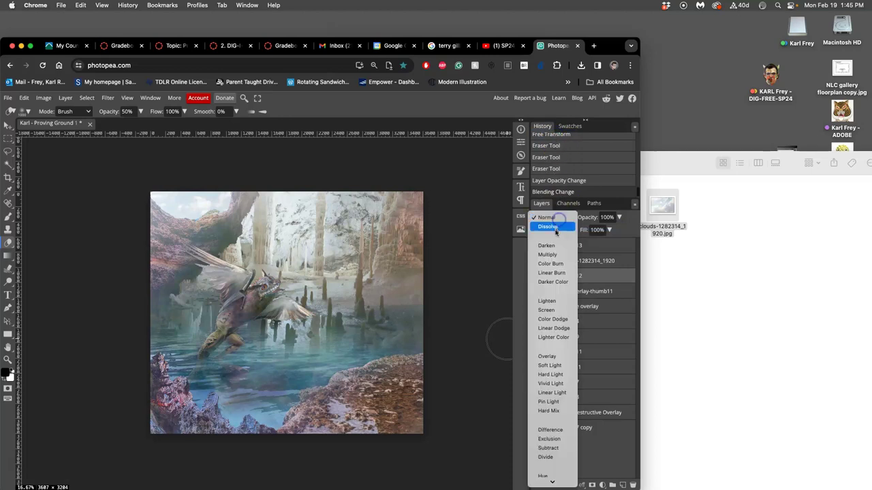
click(542, 301)
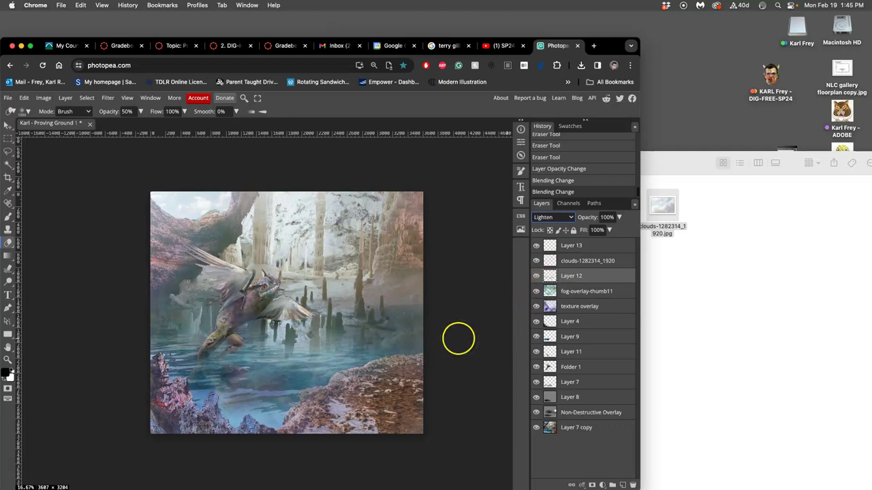
key(super+equal)
key(super+minus)
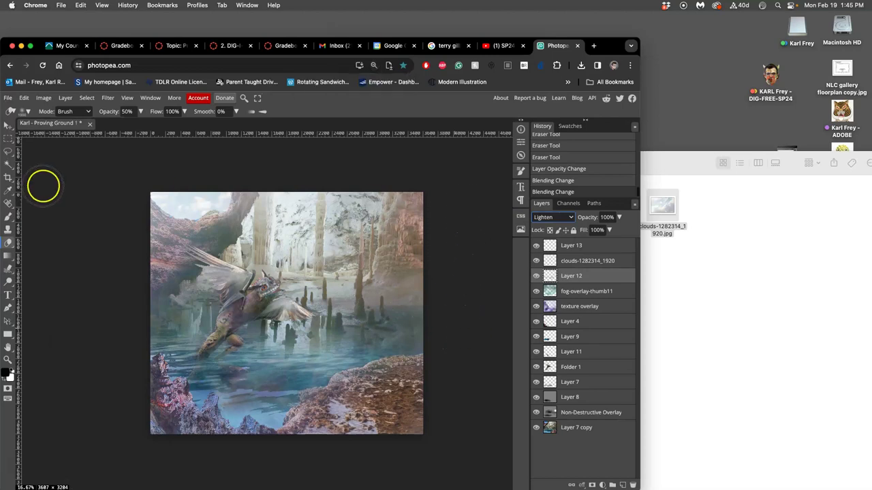
Step: Save the composite to the Desktop as a PSD ending in 'Grotto Creaturescape.psd'
click(8, 151)
click(44, 162)
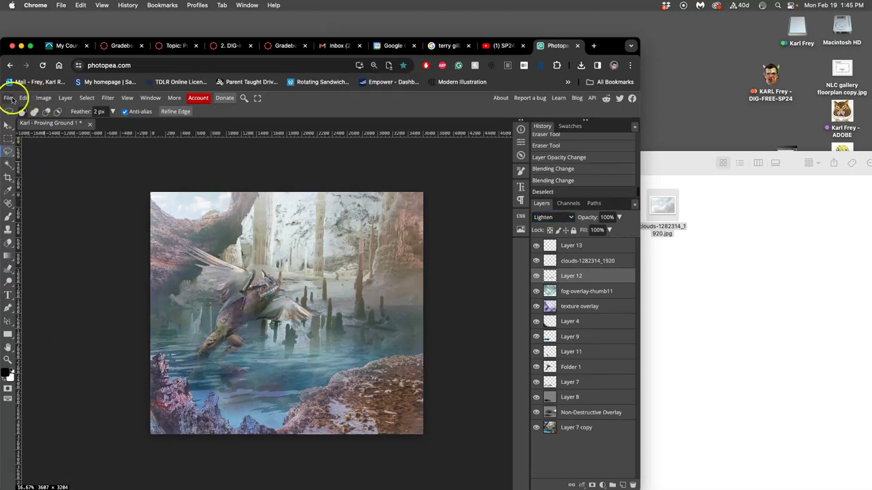
click(8, 98)
click(34, 188)
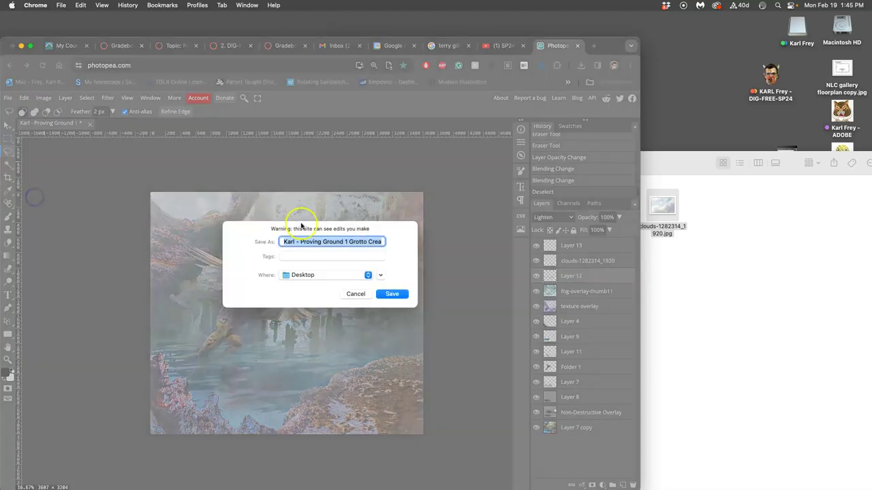
click(350, 242)
drag(349, 242, 389, 240)
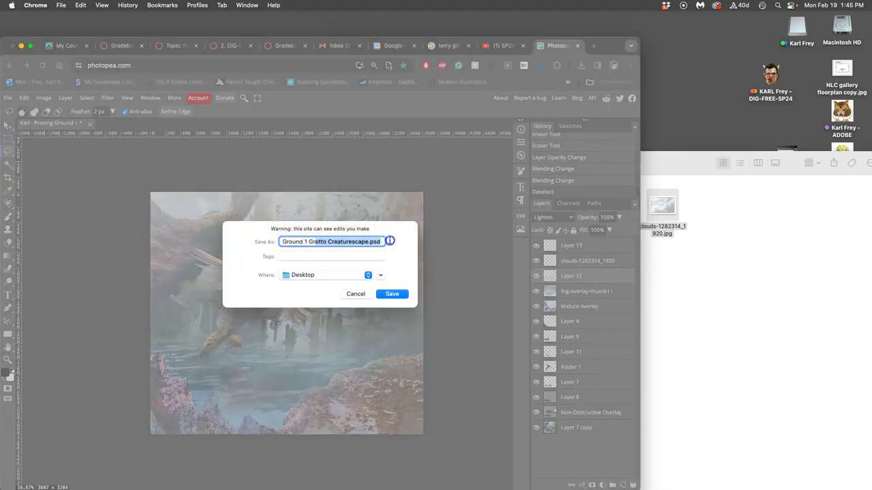
click(349, 242)
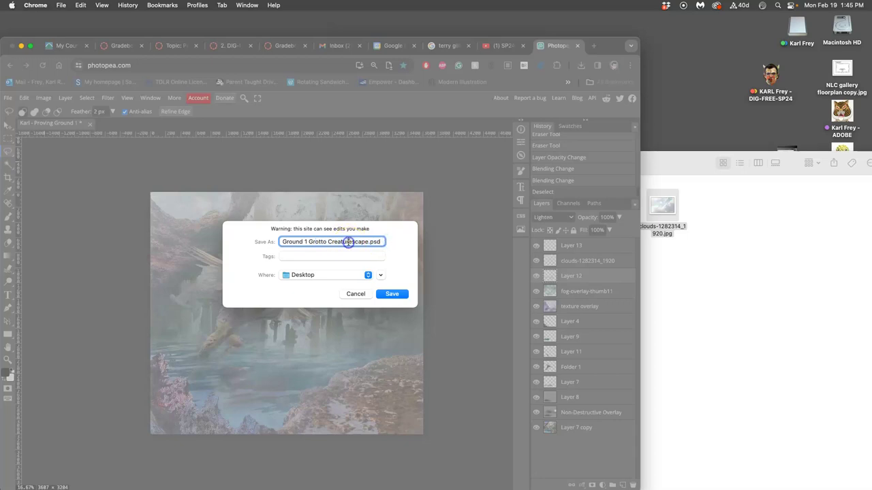
click(392, 293)
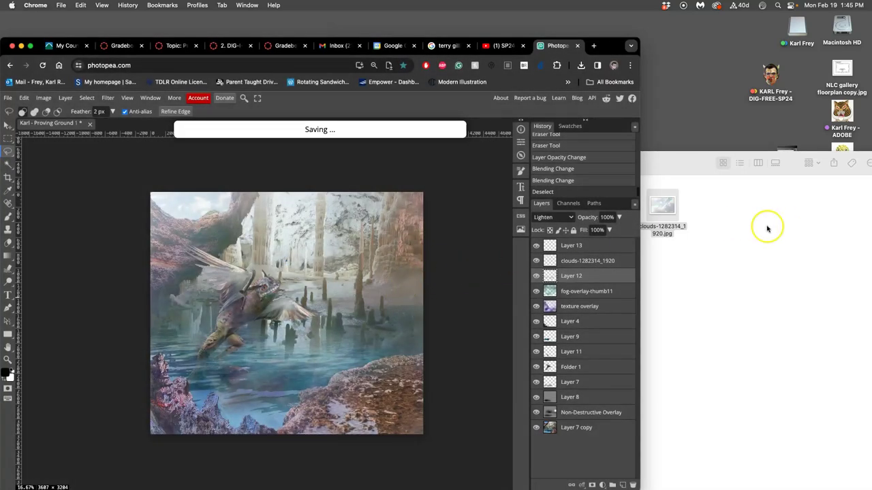
Step: Give the saved Grotto Creaturescape PSD on the desktop a green Finder tag
click(763, 226)
drag(695, 164, 662, 345)
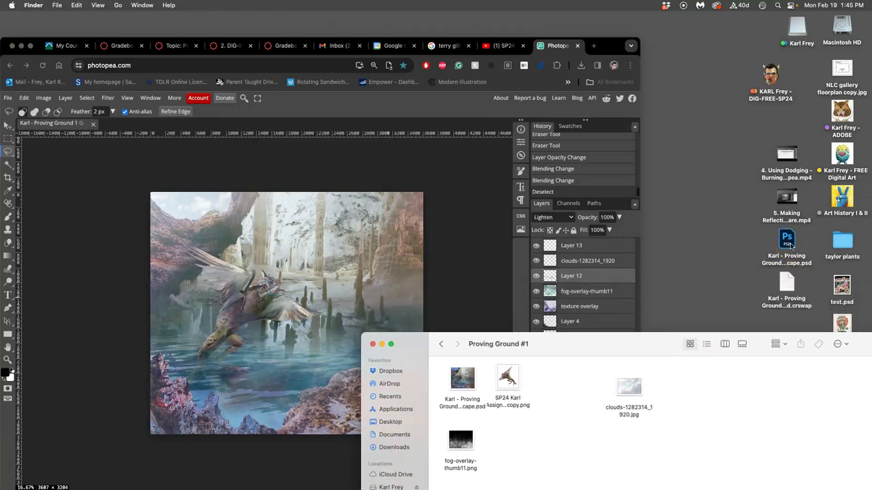
click(785, 247)
right_click(785, 246)
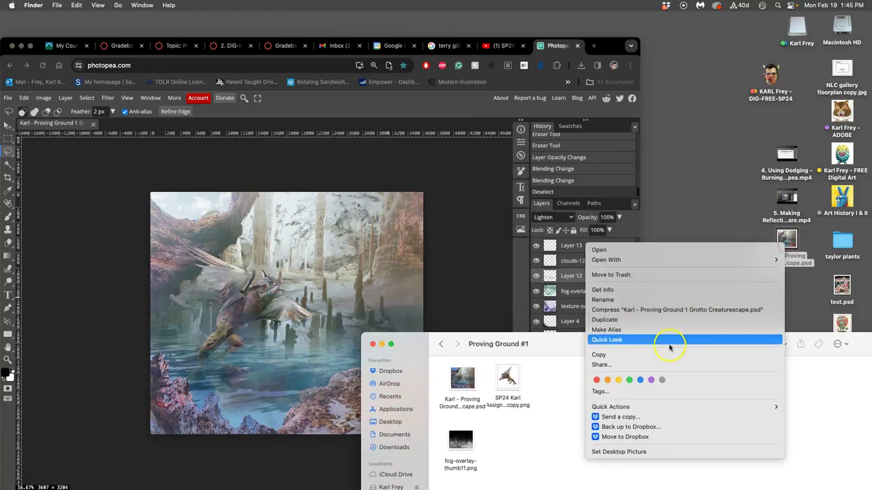
click(632, 382)
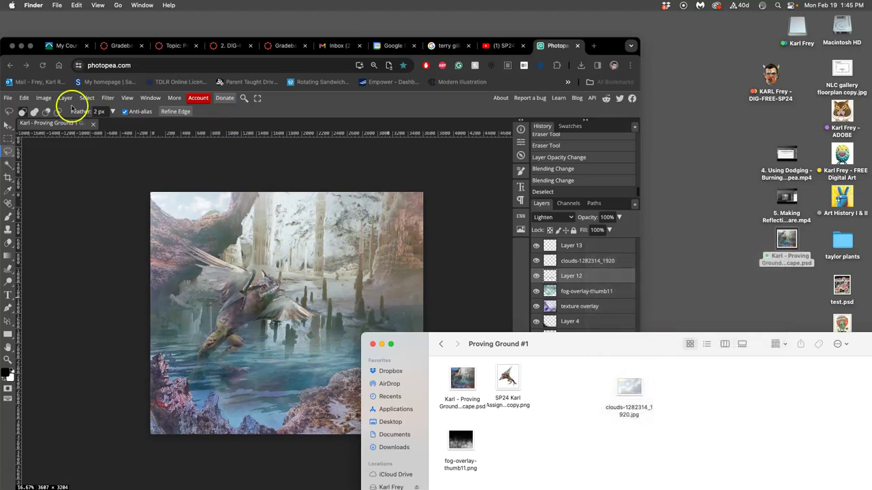
Step: Export the Photopea composite as a Grotto Creaturescape JPG
click(8, 99)
click(9, 98)
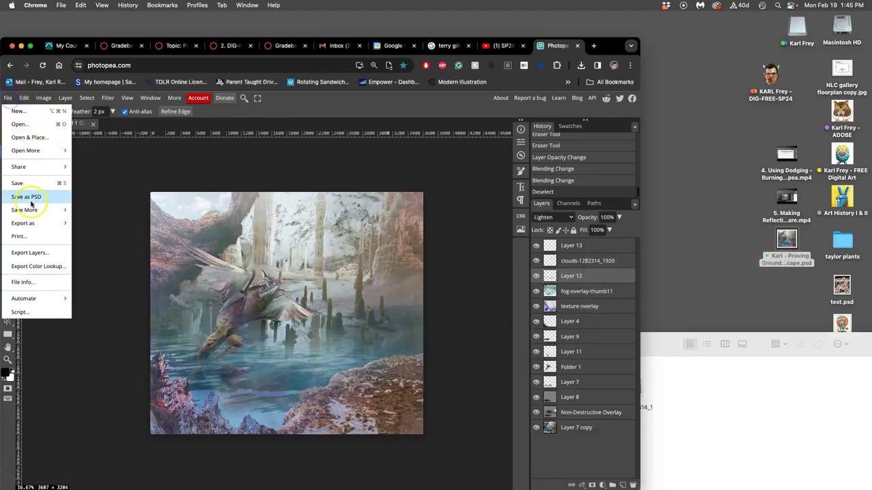
mouse_move(40, 223)
click(103, 235)
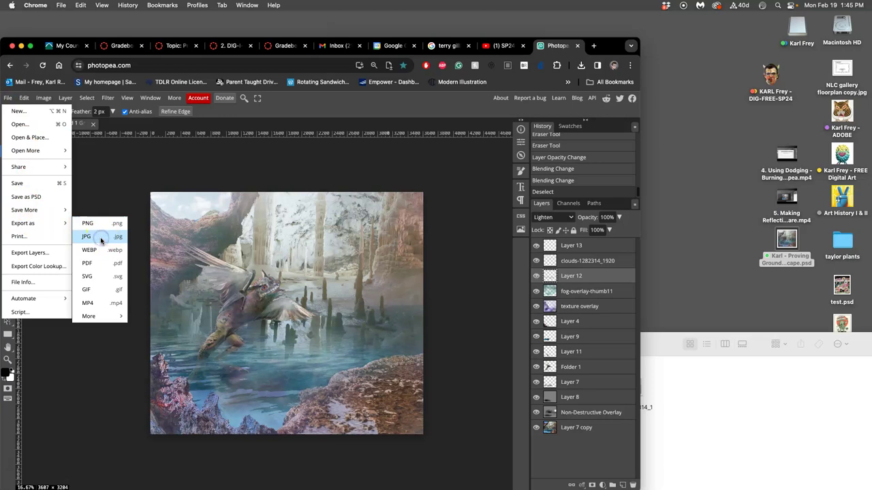
click(94, 238)
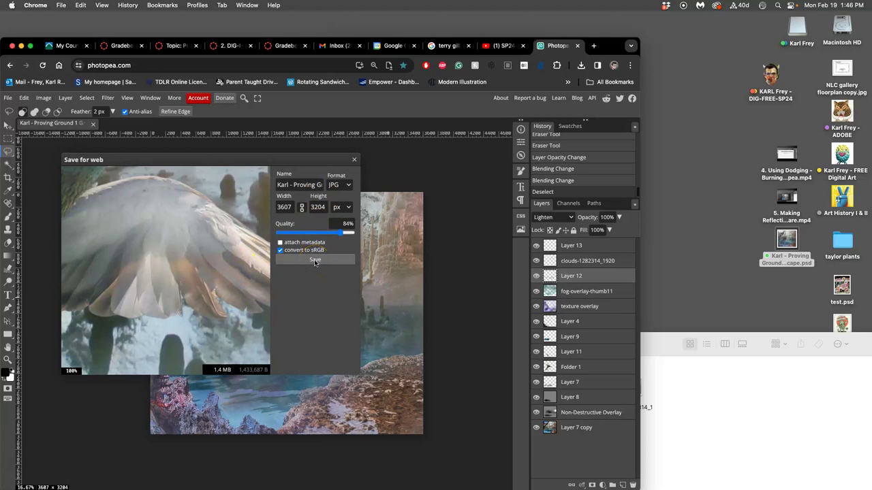
click(314, 261)
click(414, 124)
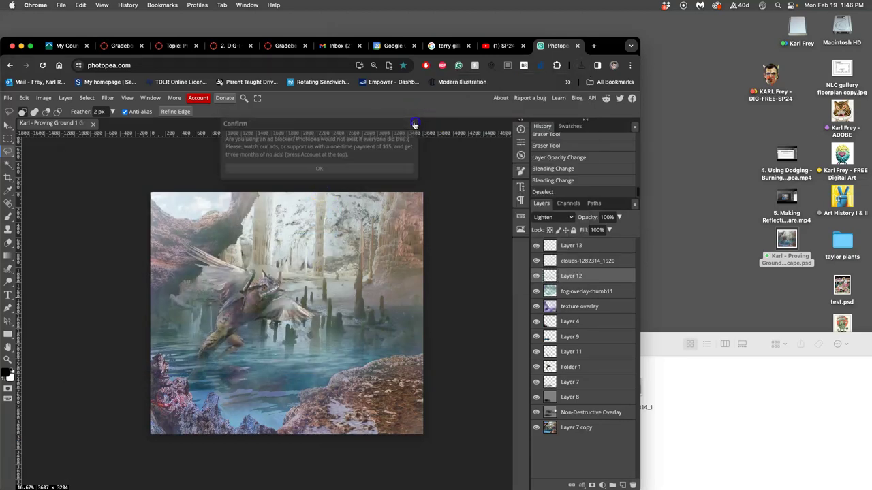
Step: Move the exported JPG from Downloads onto the desktop and tag it orange
click(15, 446)
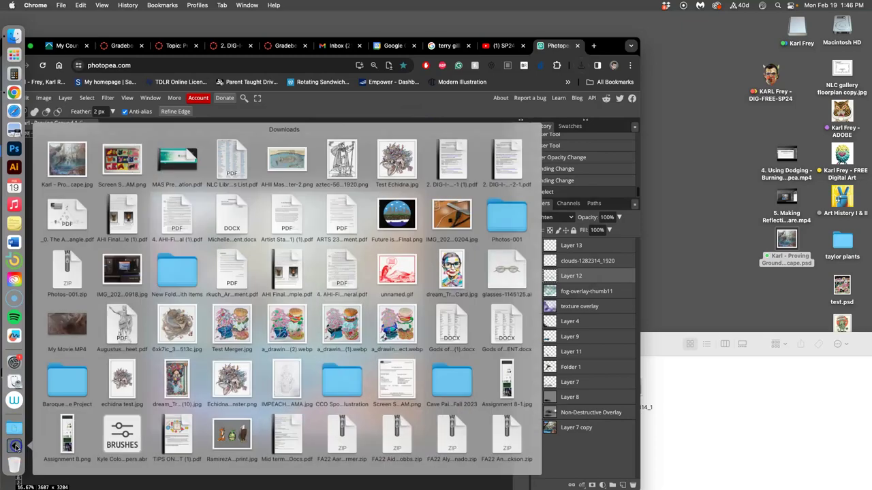
drag(67, 158, 714, 216)
right_click(714, 216)
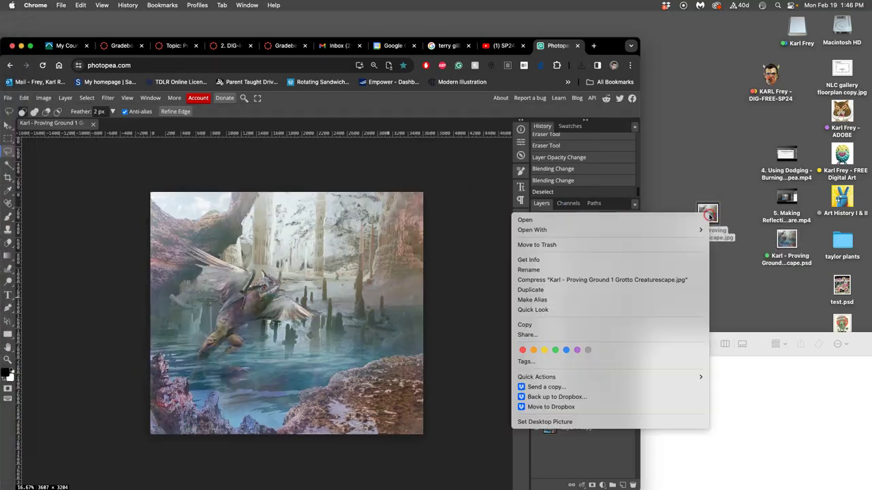
click(534, 351)
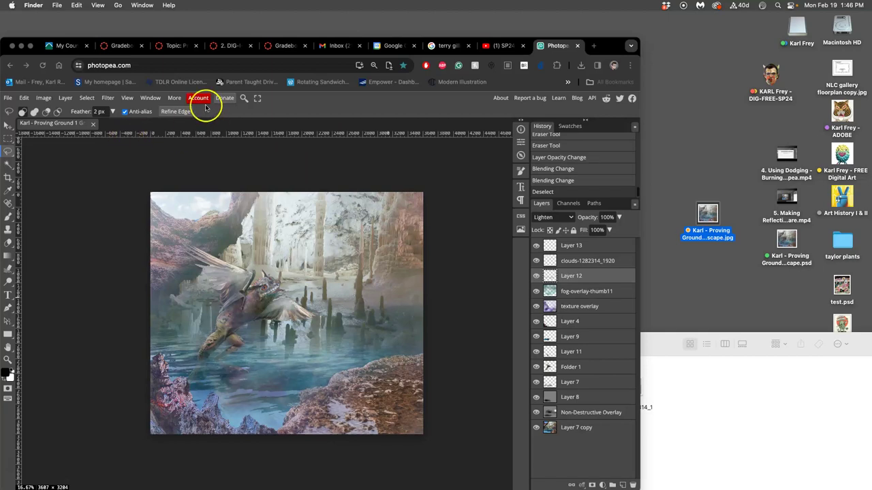
Step: Set Image Size to 300 DPI with Resample off (12.02 × 10.68 in) and screenshot it into Proving Ground #1
click(45, 100)
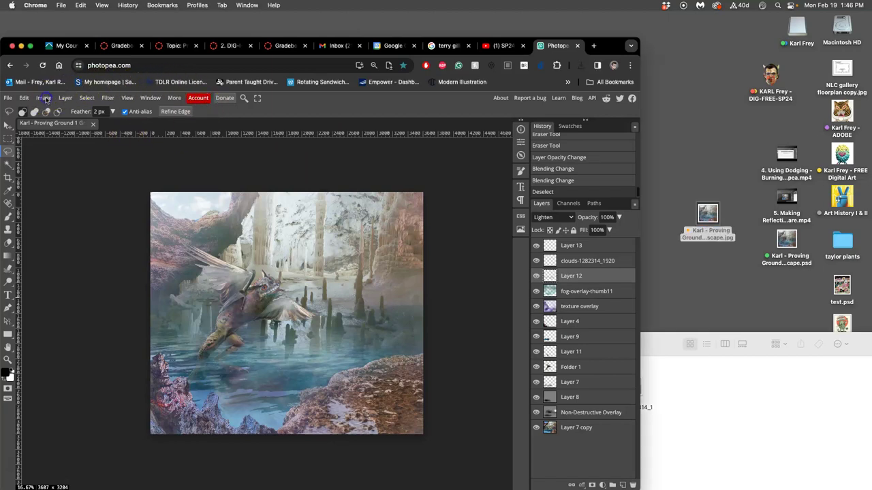
click(45, 99)
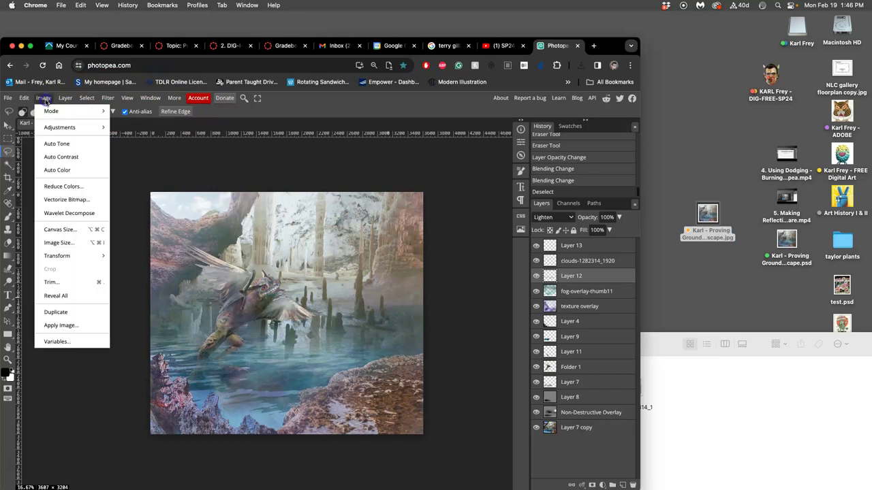
click(69, 239)
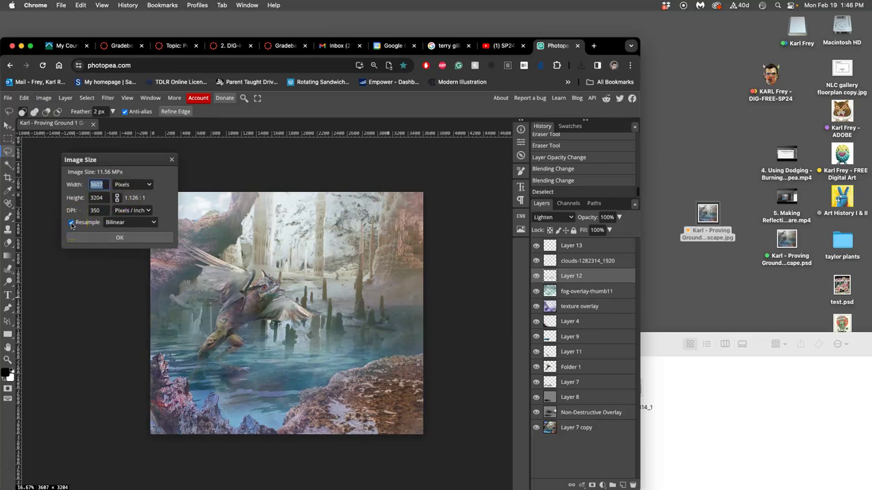
click(71, 223)
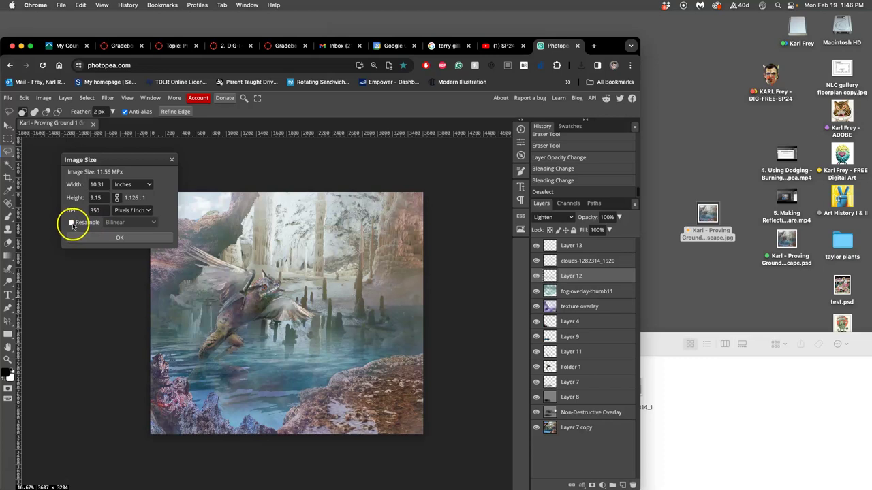
click(104, 185)
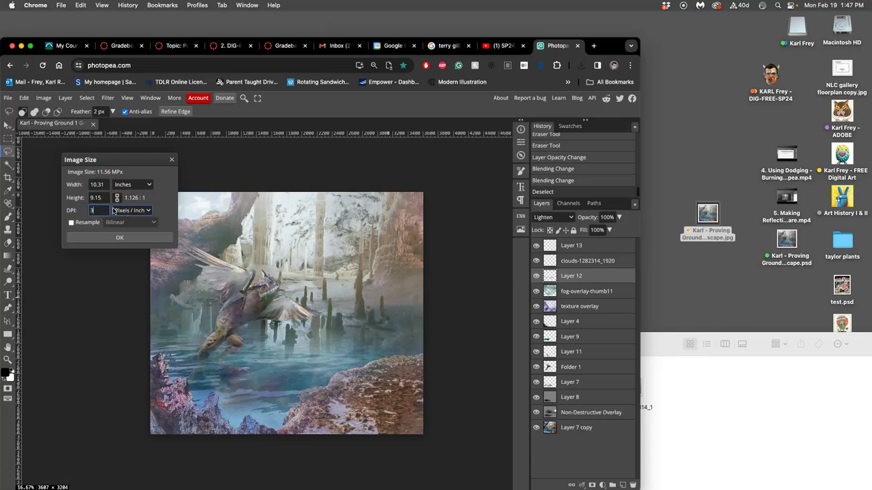
click(163, 196)
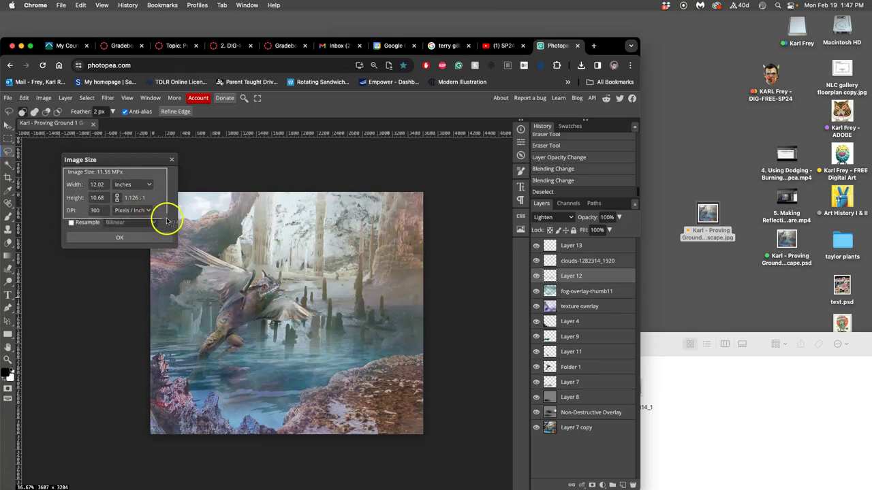
drag(167, 219, 167, 219)
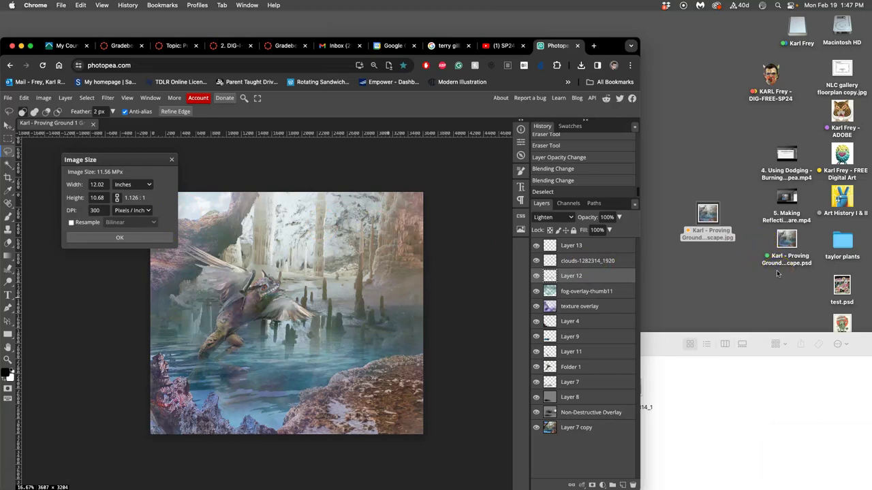
drag(787, 285, 719, 401)
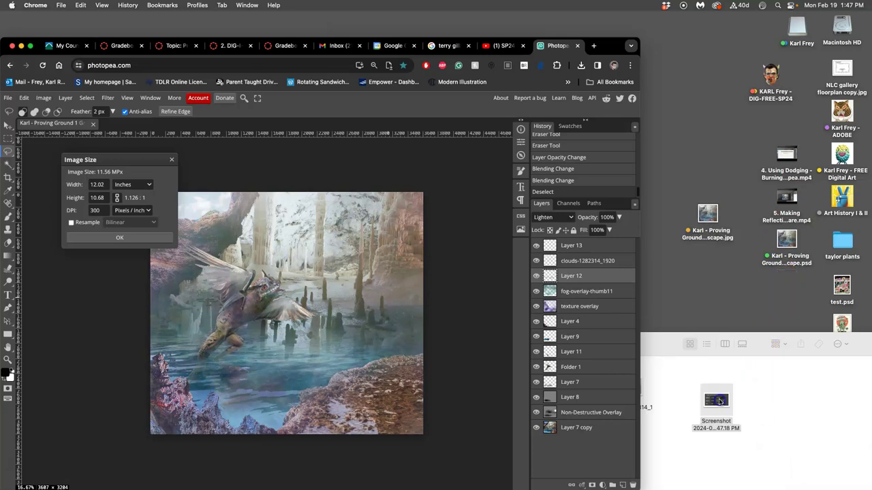
Step: Try Resample on, Height 7 and 72 DPI, then restore 300 DPI and close Image Size
click(100, 197)
click(71, 222)
drag(97, 197, 106, 197)
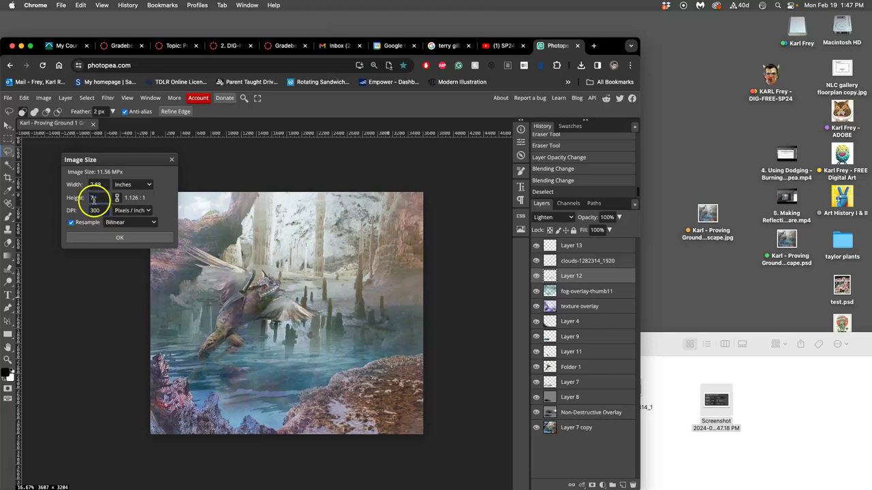
click(99, 185)
click(71, 222)
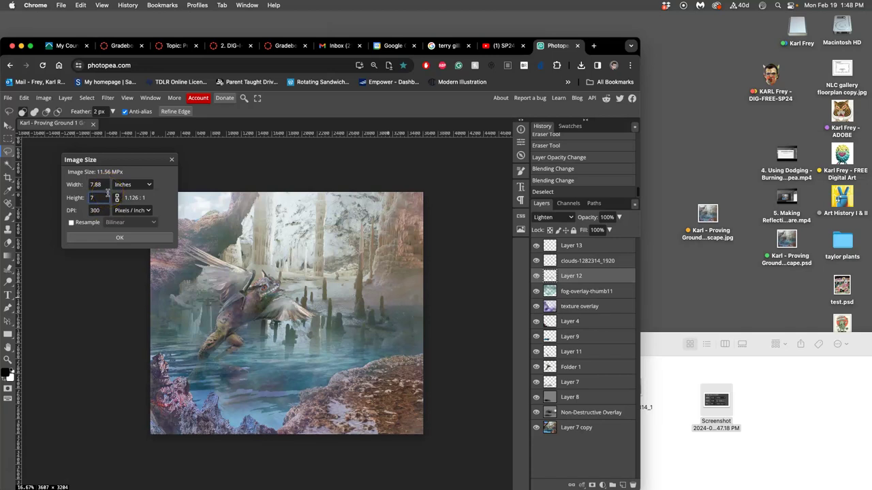
click(102, 210)
click(161, 172)
click(156, 197)
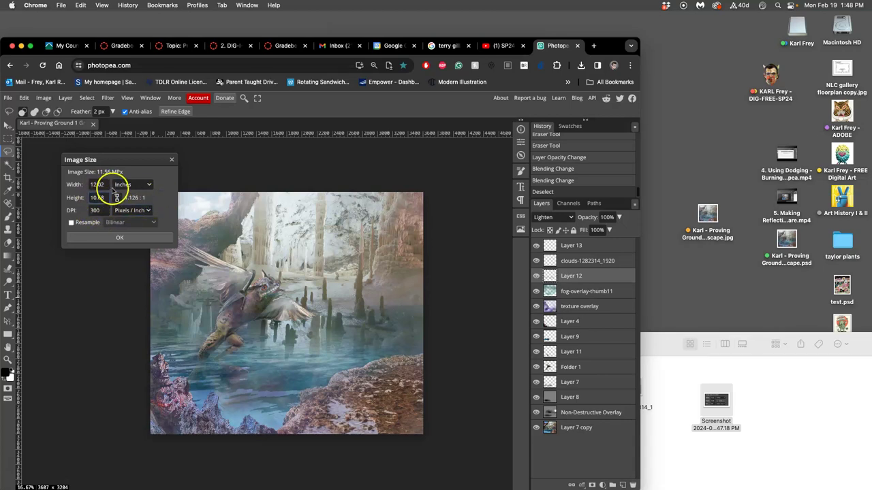
click(171, 160)
Step: Open the image-size screenshot from Proving Ground #1 in Preview, then close it
click(217, 177)
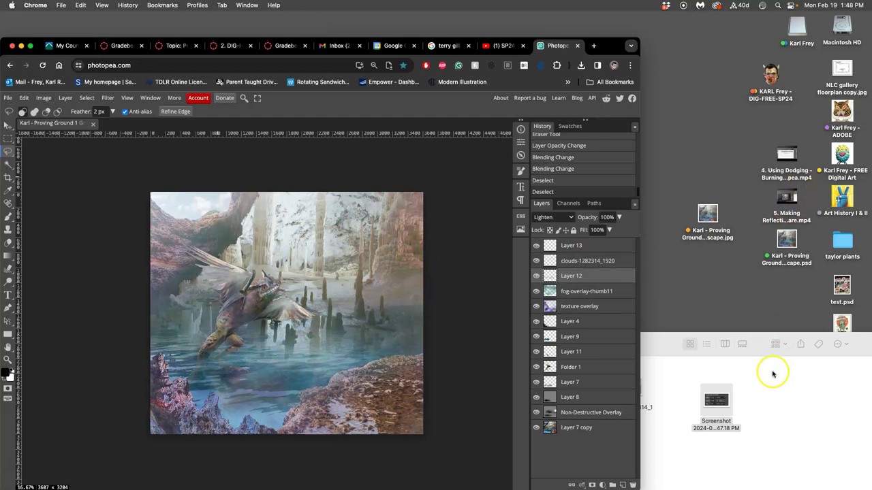
click(724, 401)
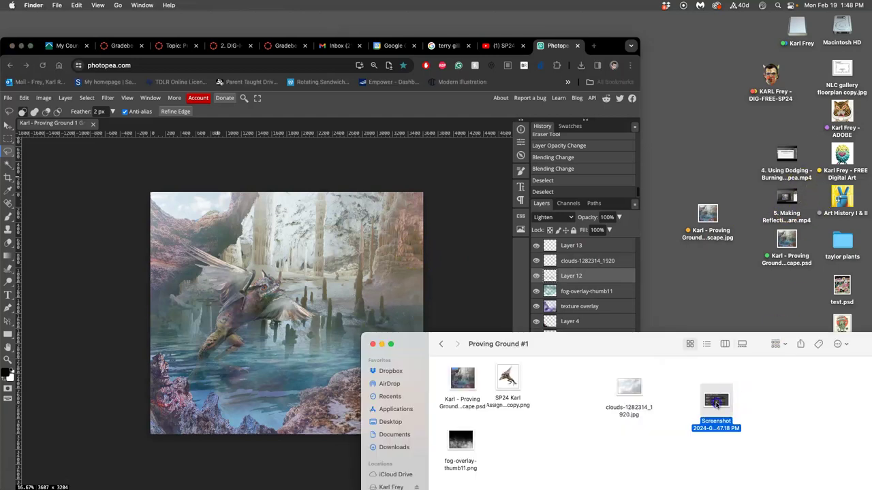
double_click(716, 402)
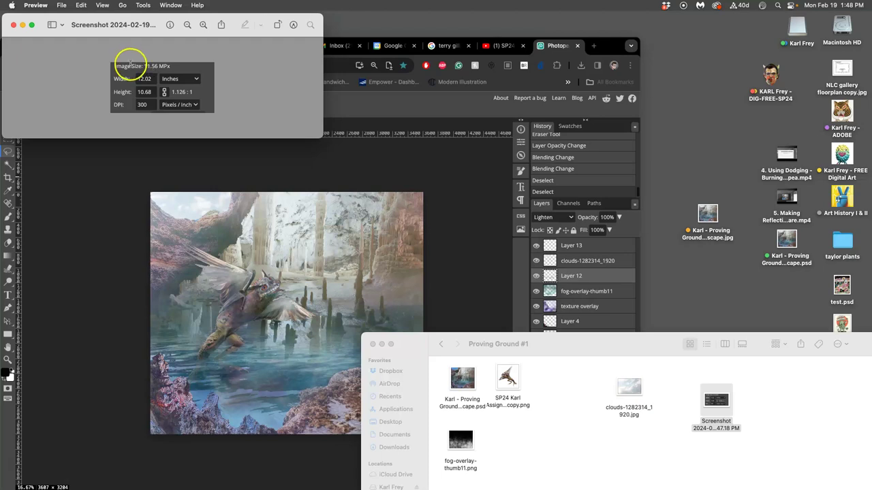
click(13, 26)
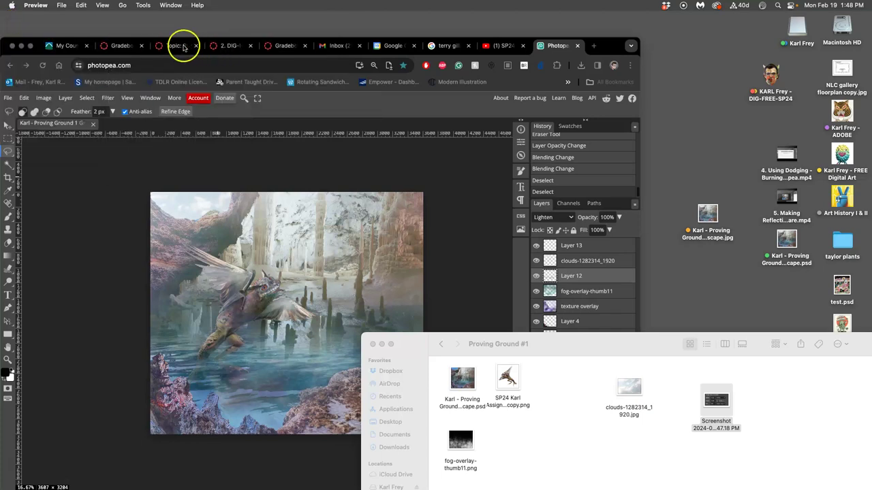
Step: Go from the Canvas gradebook to the course's Assignment Sheets page
click(122, 45)
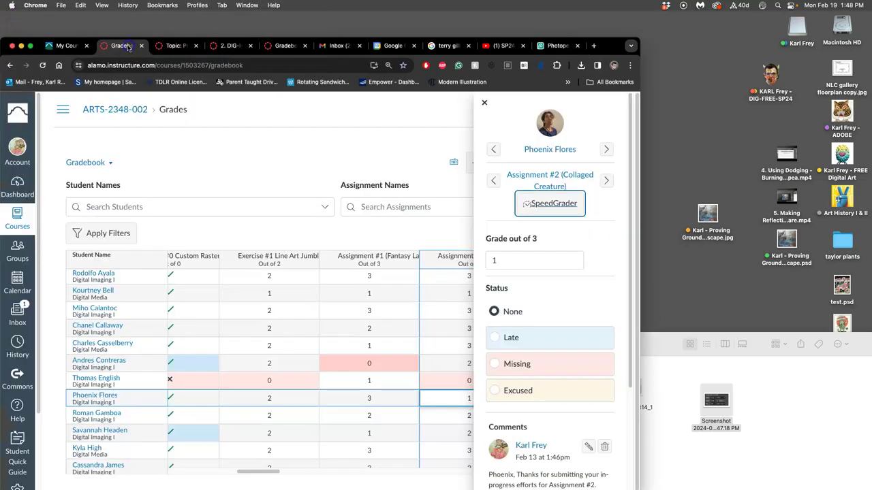
click(109, 110)
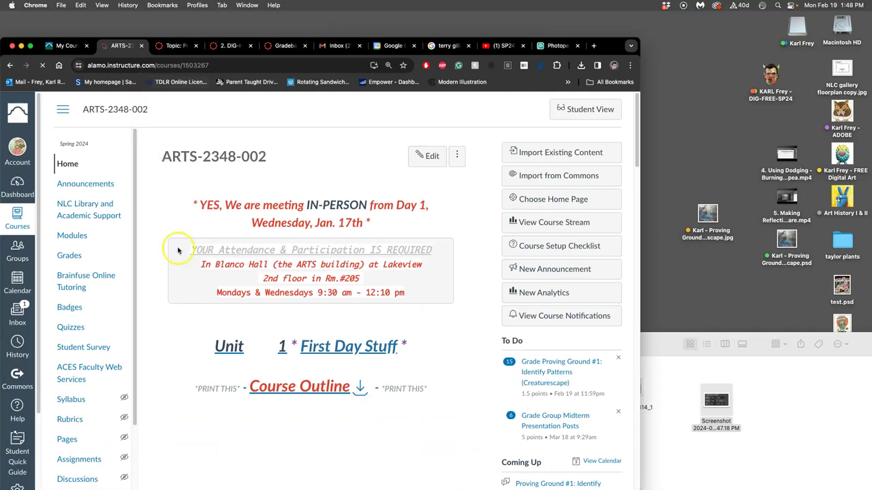
scroll(368, 334, down, 8)
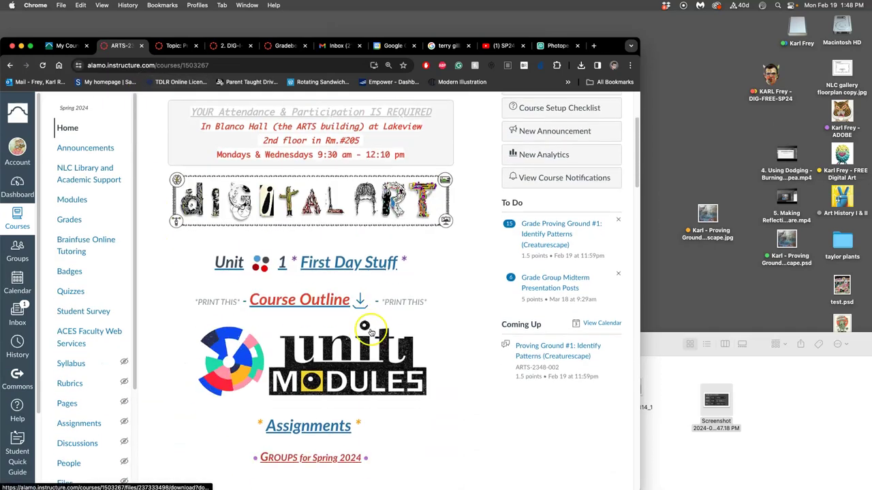
click(317, 302)
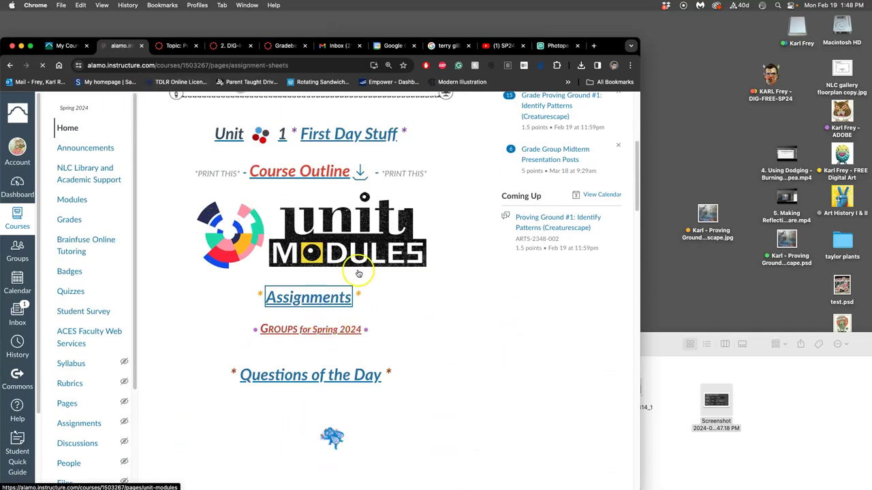
scroll(359, 274, down, 5)
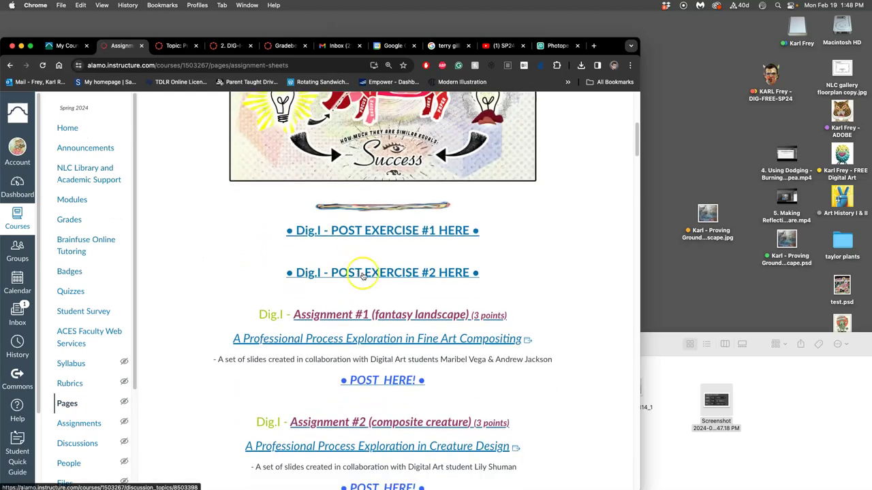
scroll(372, 306, down, 5)
scroll(380, 341, down, 7)
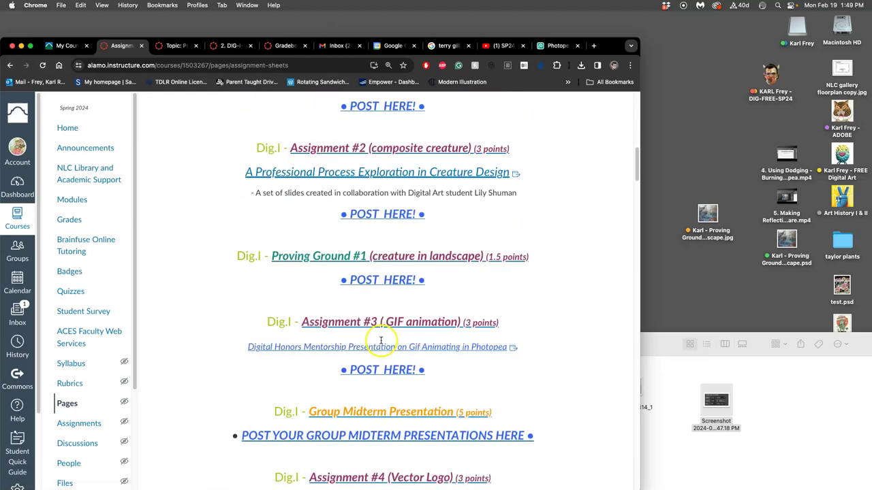
Step: Open the Proving Ground #1 discussion and scroll to the instructor's 72 ppi / 300 ppi example
click(373, 189)
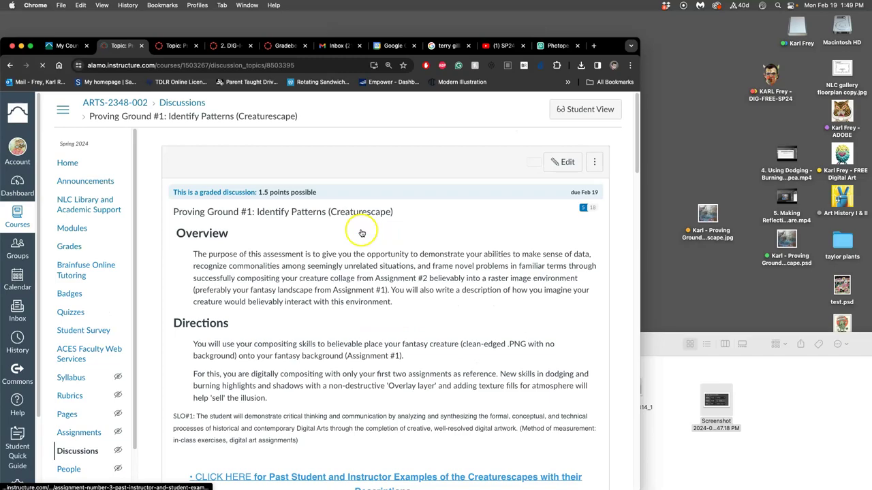
scroll(350, 282, down, 8)
scroll(350, 286, down, 20)
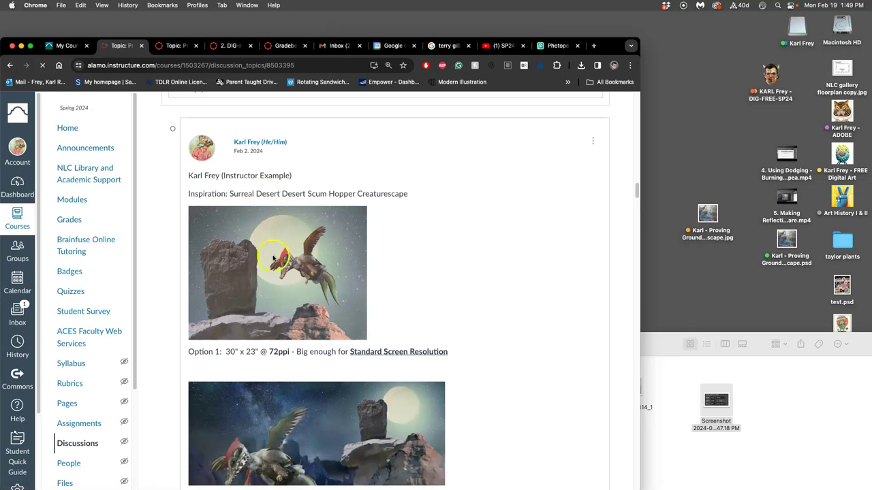
scroll(274, 256, down, 2)
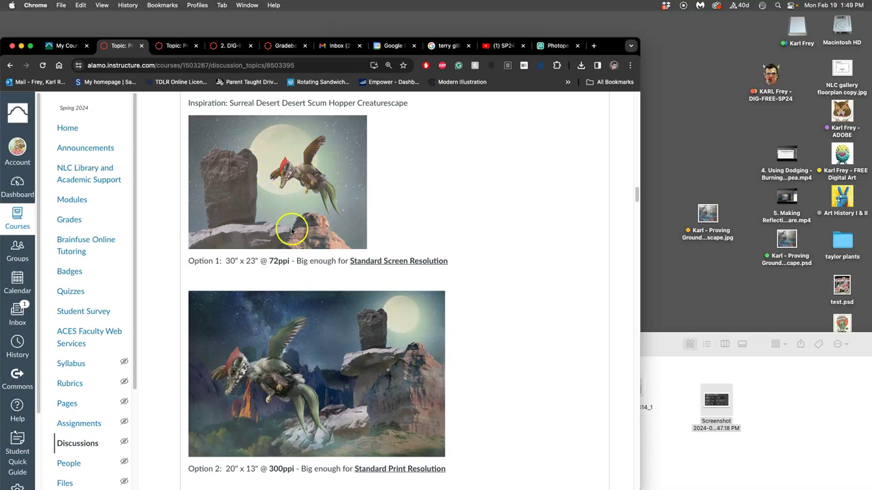
scroll(293, 231, up, 1)
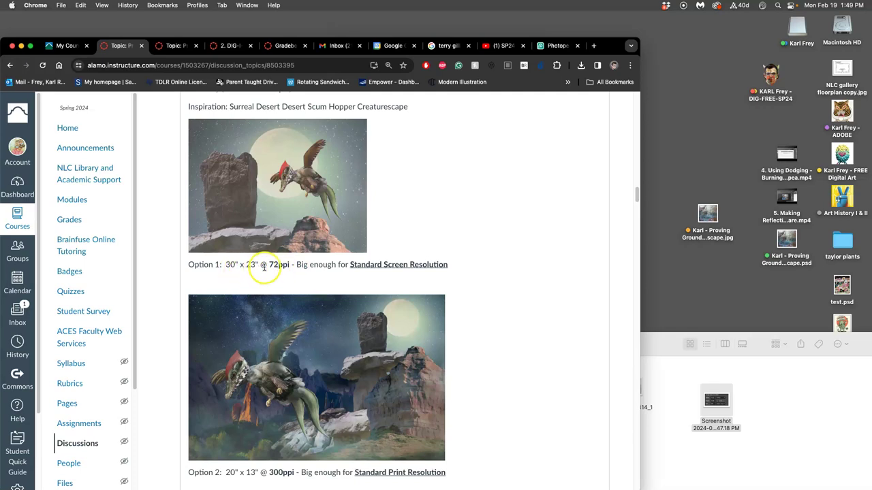
scroll(279, 259, down, 3)
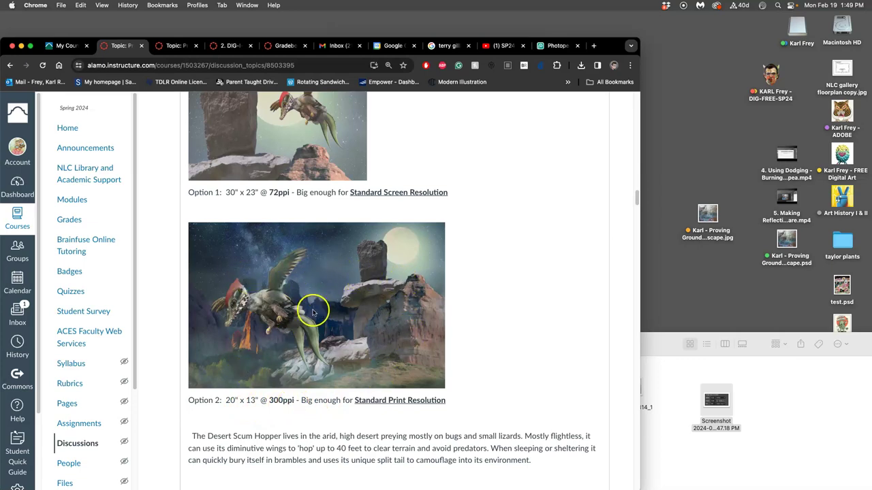
scroll(314, 315, up, 3)
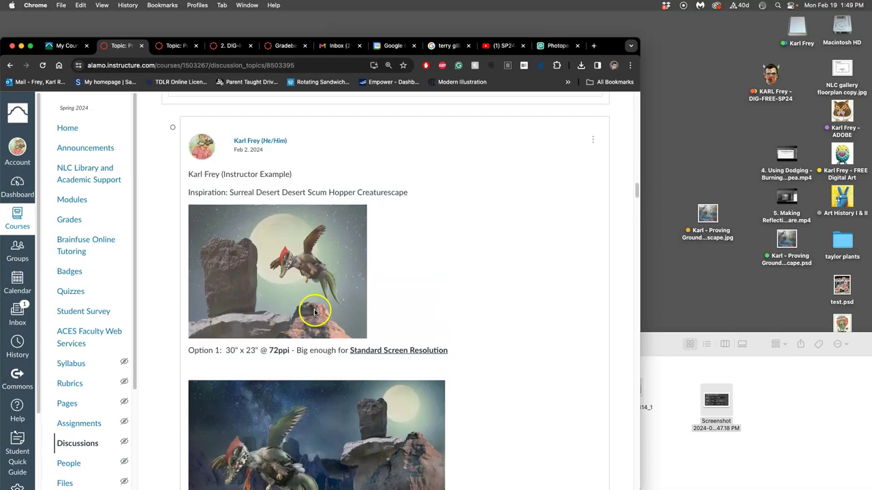
Step: Return to the Proving Ground #1 discussion tab and start a new reply
click(239, 46)
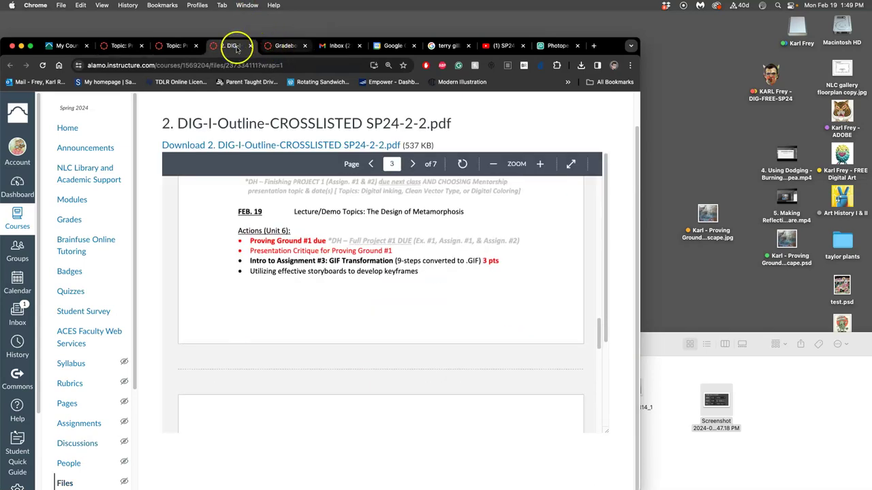
click(188, 48)
scroll(319, 211, up, 10)
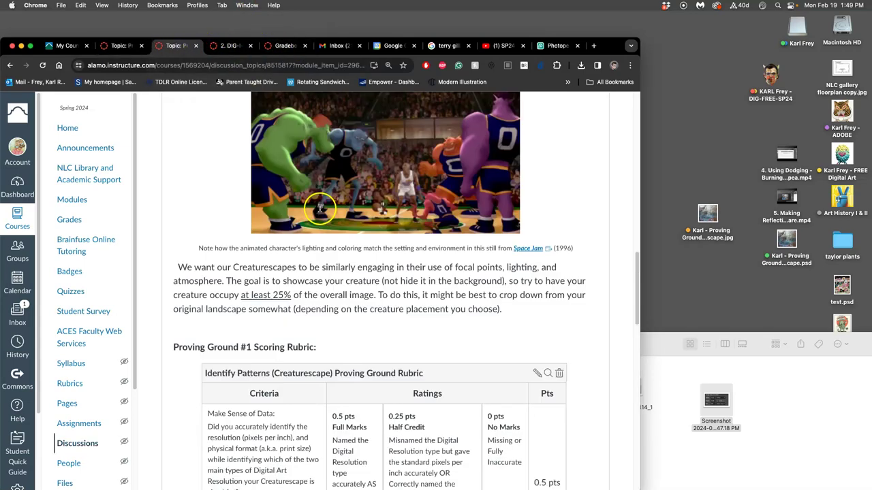
scroll(320, 211, up, 5)
scroll(402, 244, down, 20)
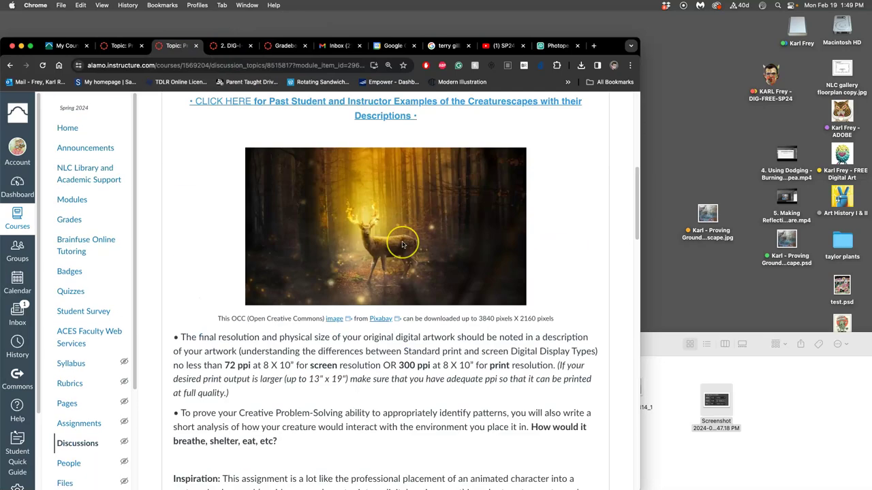
scroll(402, 244, down, 10)
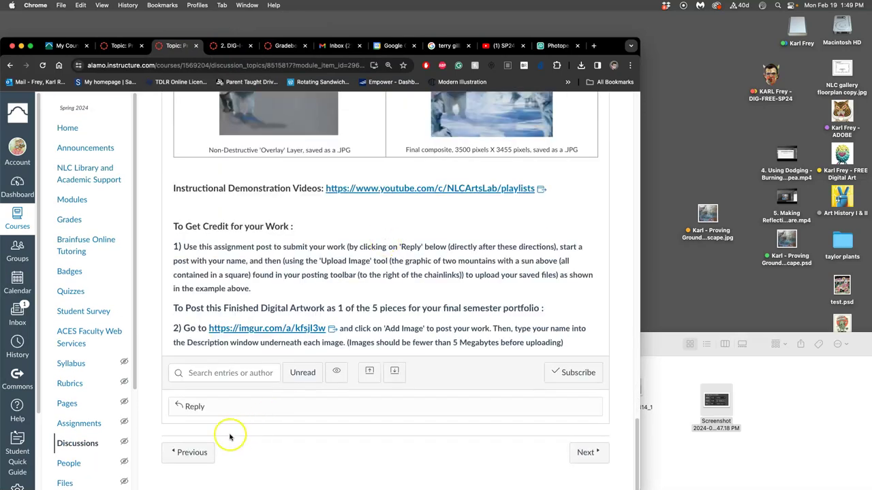
click(215, 409)
click(220, 389)
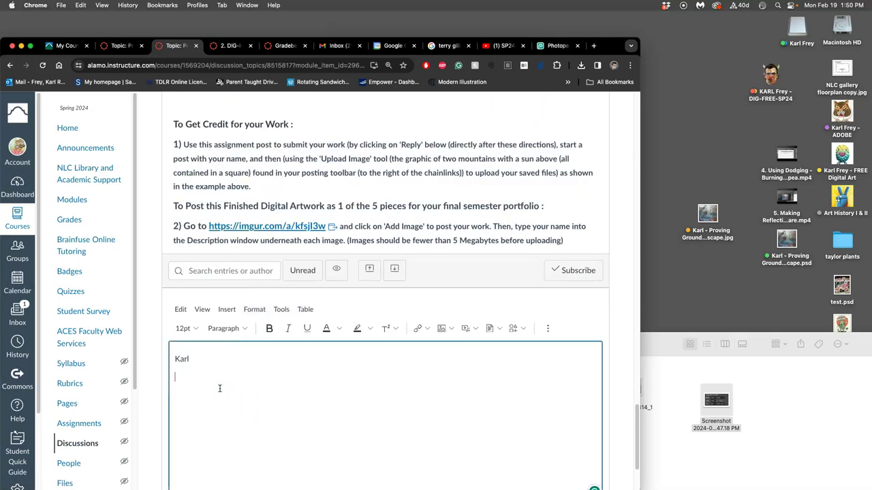
Step: Drag the composite JPG from the desktop into the reply and shrink it to 373 x 331
click(708, 213)
drag(708, 213, 251, 400)
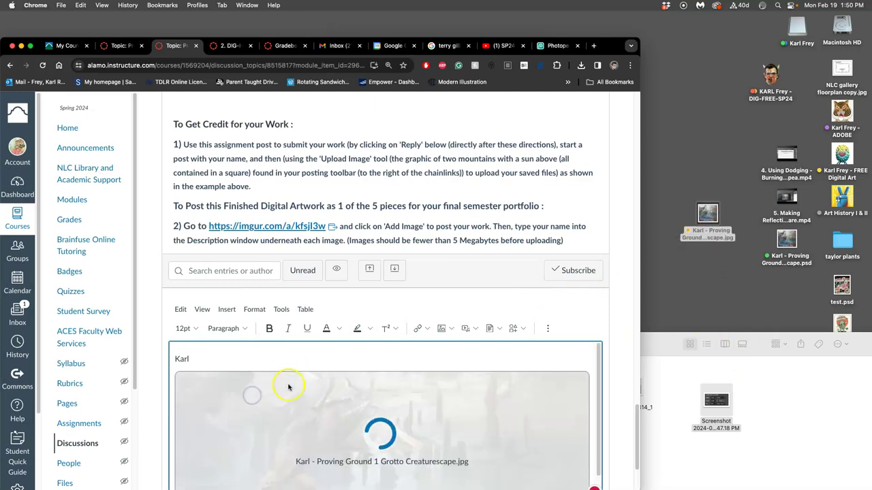
scroll(362, 266, down, 4)
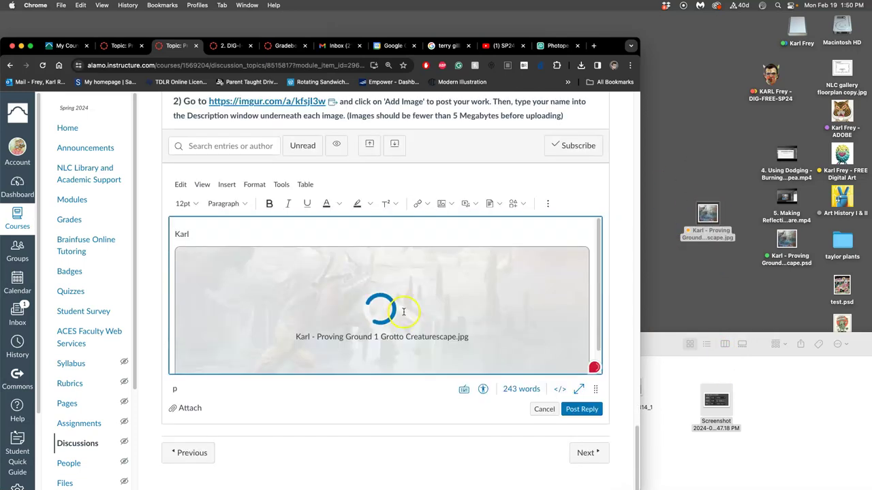
drag(588, 247, 388, 254)
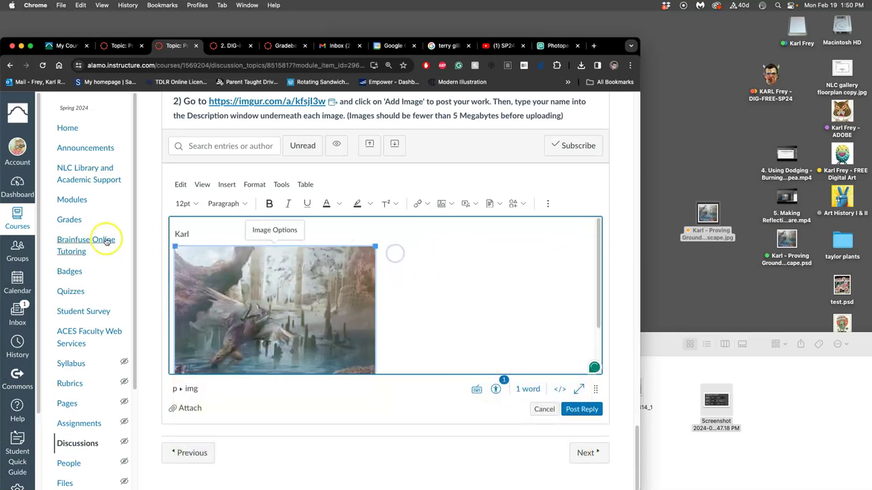
Step: Complete the name line above the image with the instructor's surname
click(191, 235)
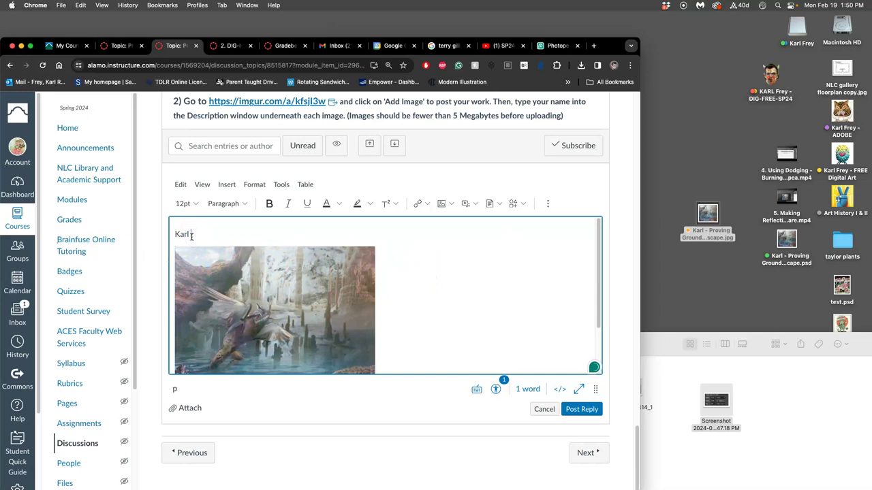
text(Frey (Instructor Example)
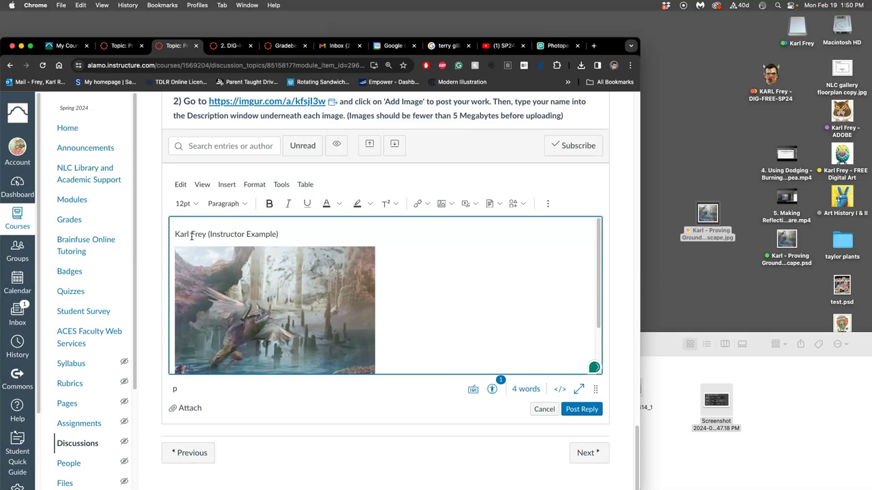
click(225, 258)
scroll(317, 295, down, 3)
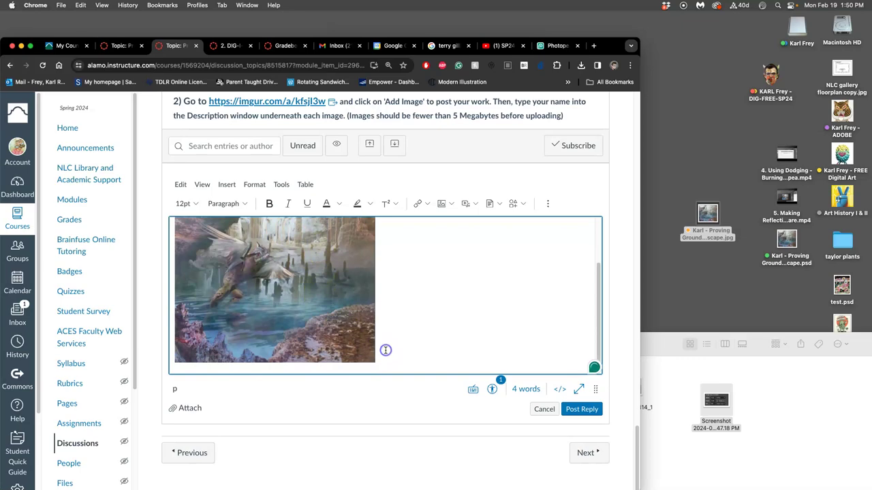
Step: Drop the Image Size screenshot from the Proving Ground #1 folder onto the line below the composite
click(327, 351)
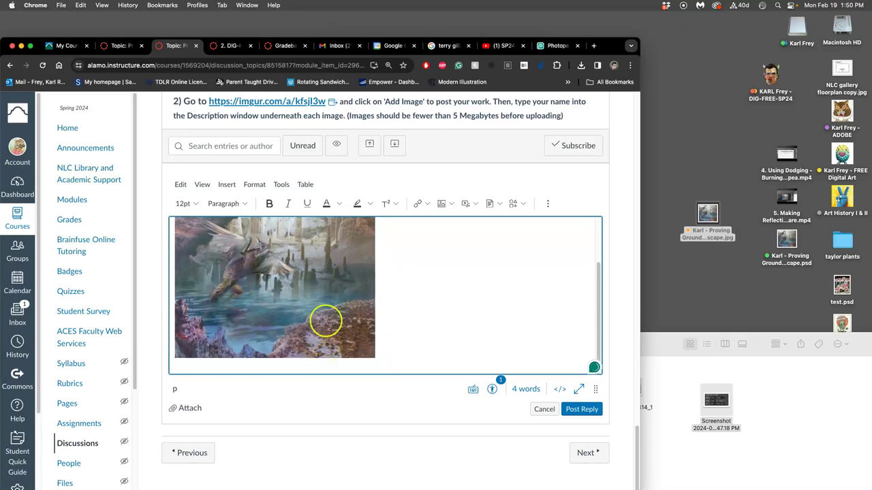
scroll(370, 211, up, 15)
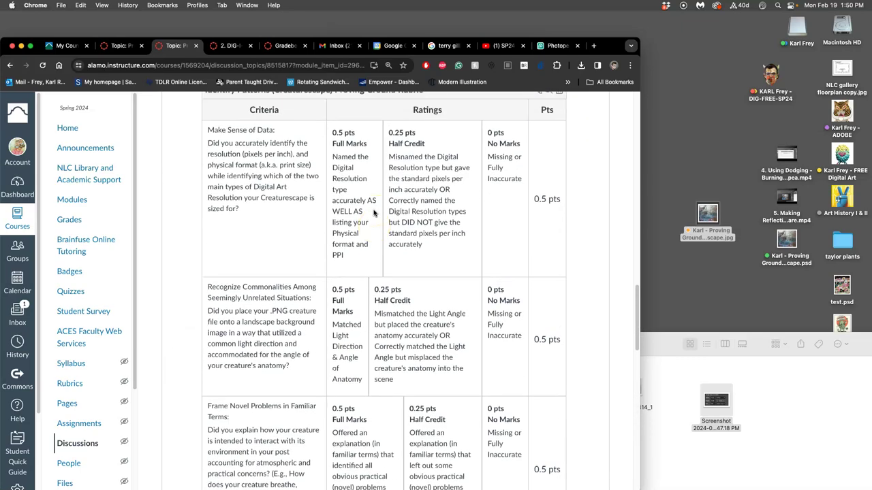
scroll(373, 213, up, 4)
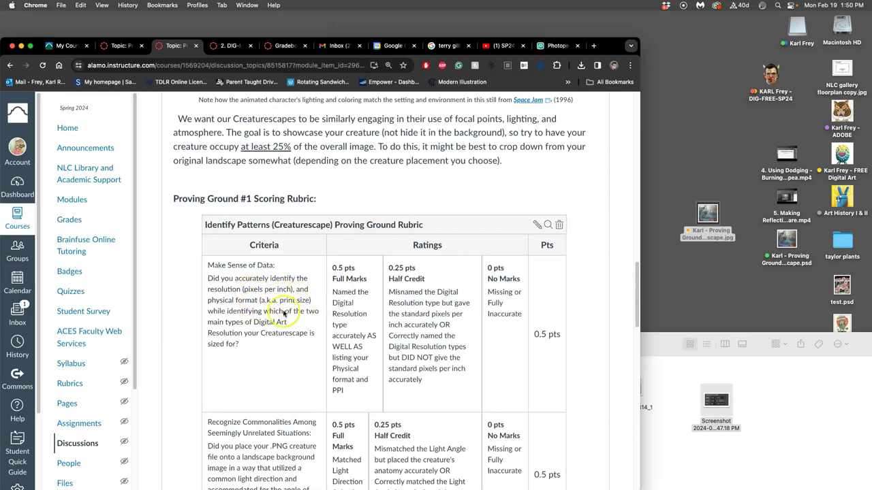
scroll(337, 316, down, 1)
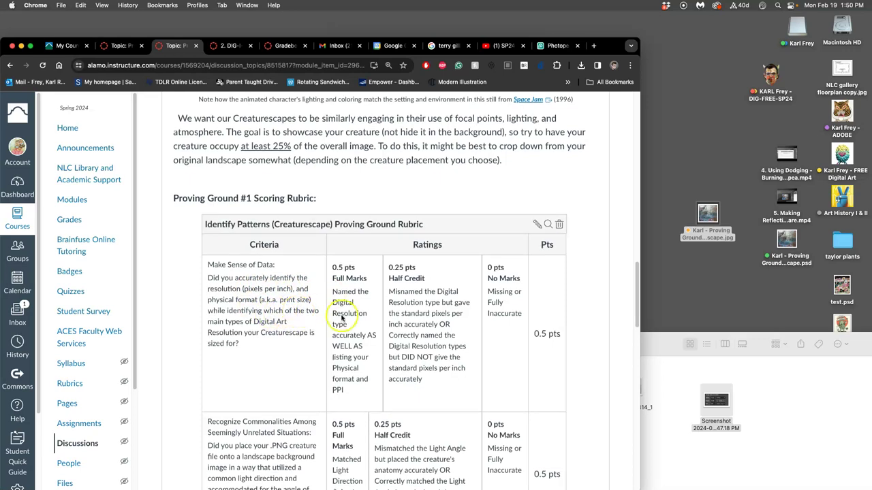
click(724, 379)
scroll(293, 314, down, 5)
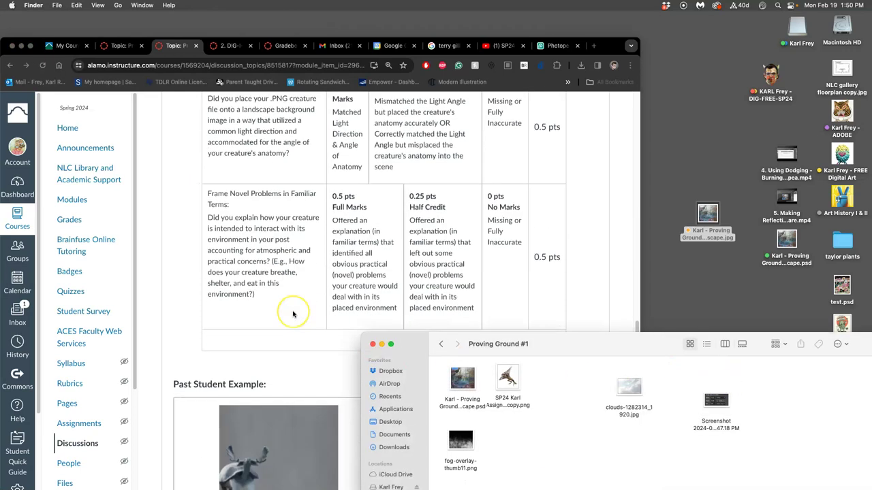
scroll(293, 313, down, 10)
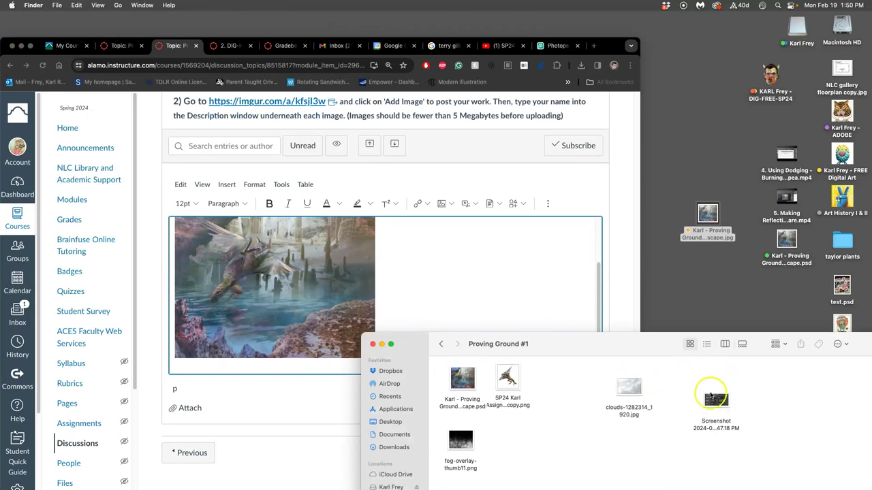
drag(710, 396, 414, 288)
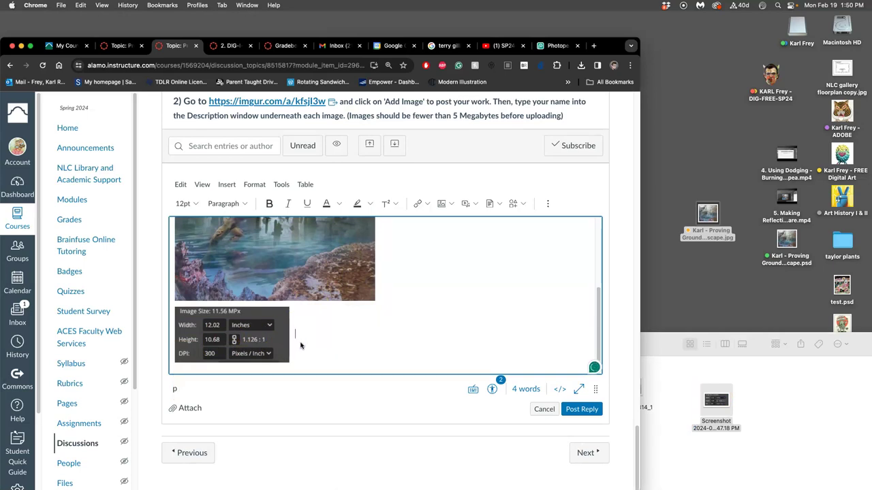
Step: Add 'Physical Format: 12" x 10.7" @ 300ppi' above 'This is large enough for Standard Print Resolution'
text(This is large enough for )
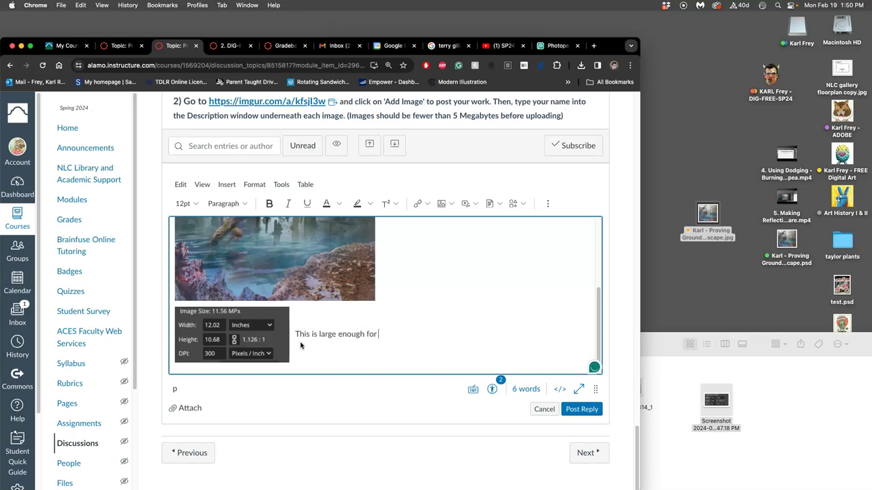
text(Standard Print Reso)
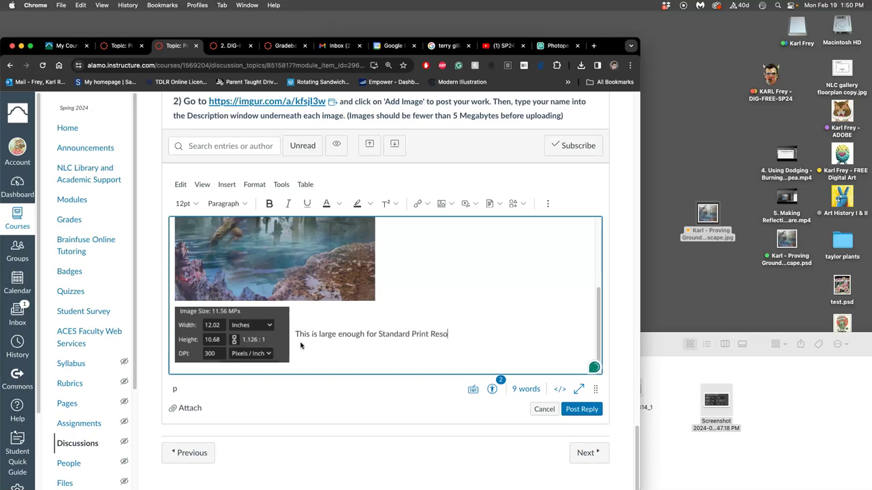
text(lu)
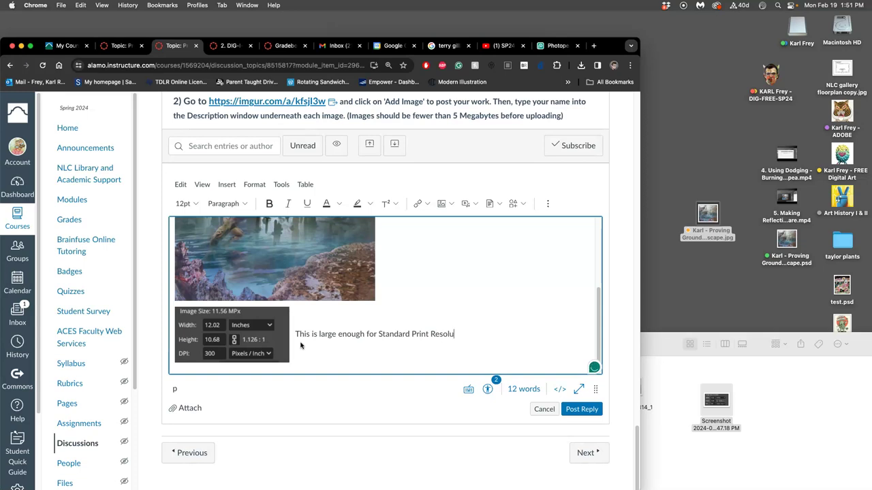
text(tion)
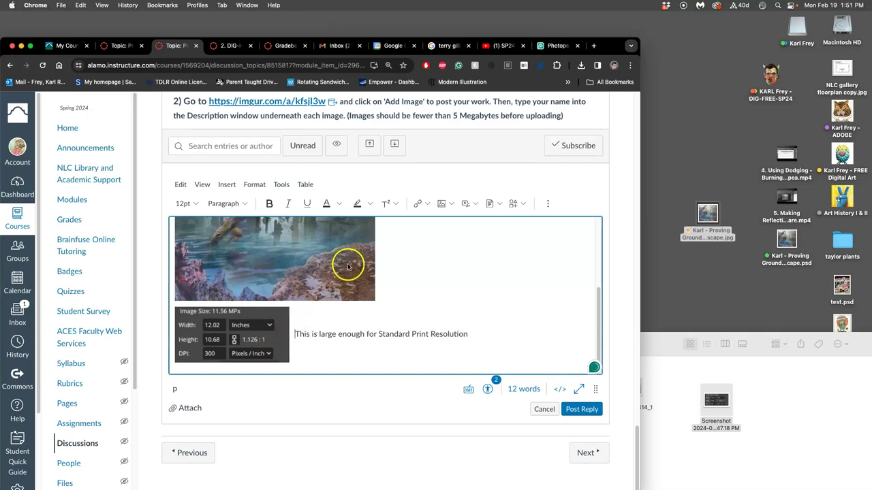
click(327, 301)
text(Physical For)
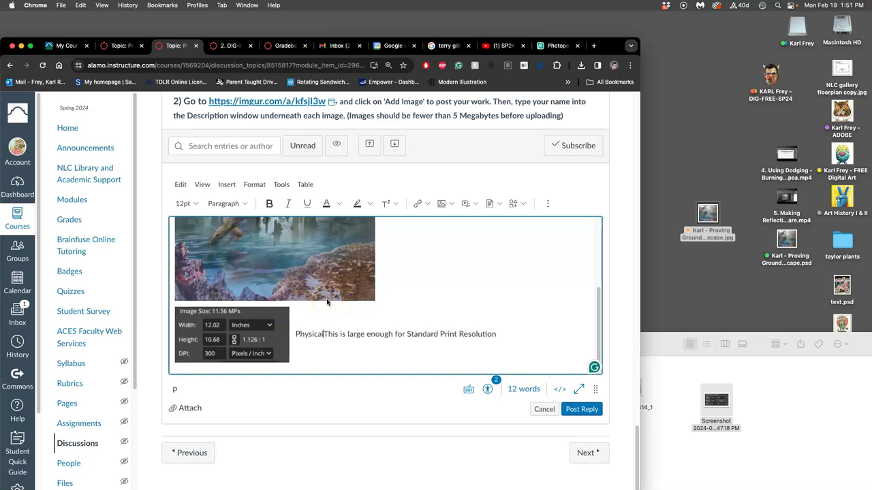
text(mat)
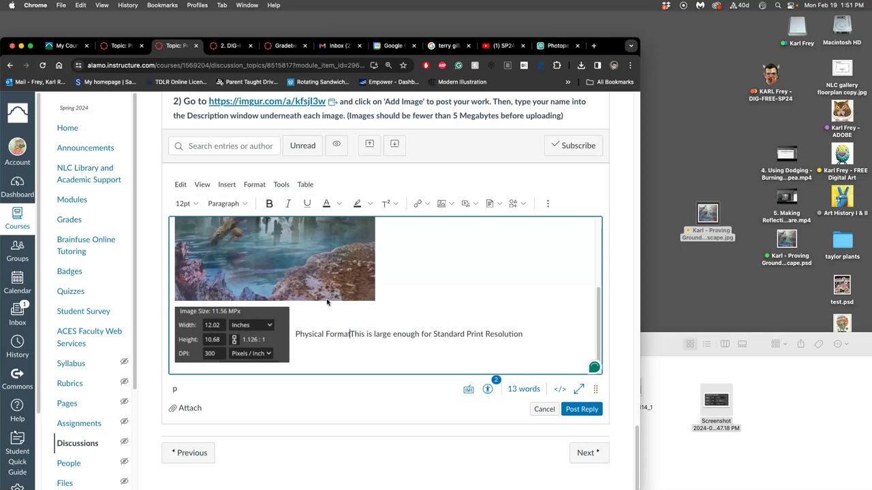
text(: 12)
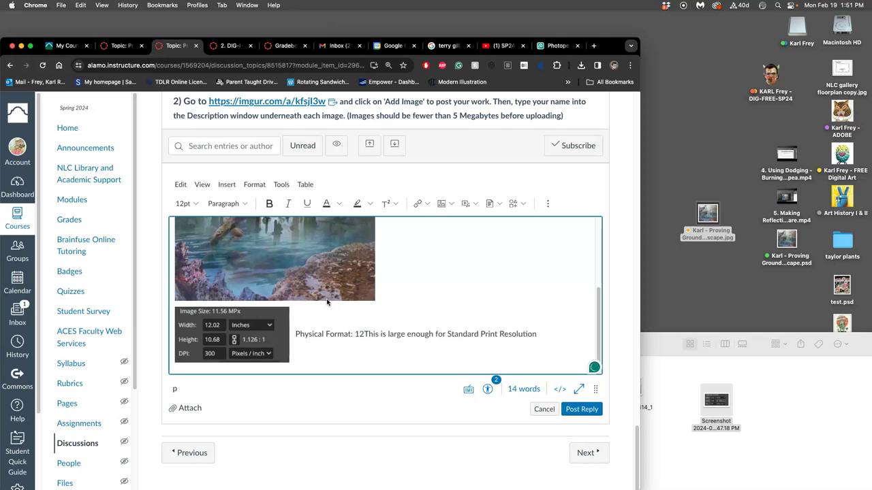
text(")
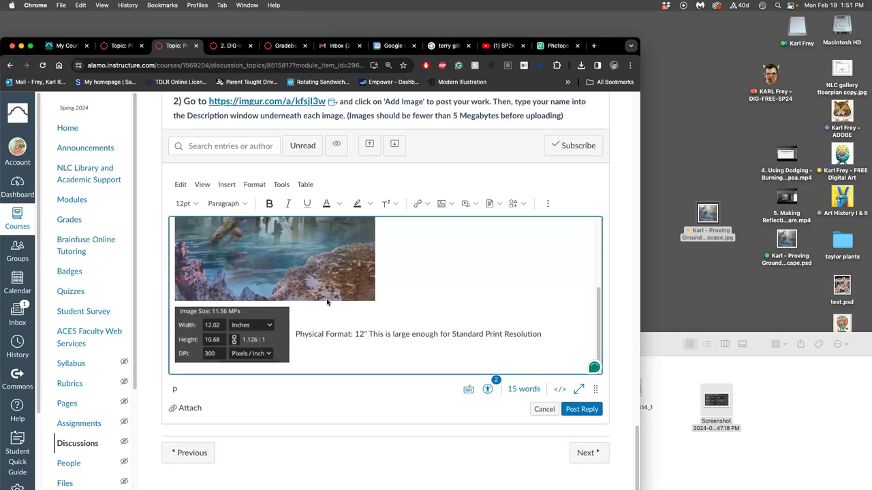
text( x 10)
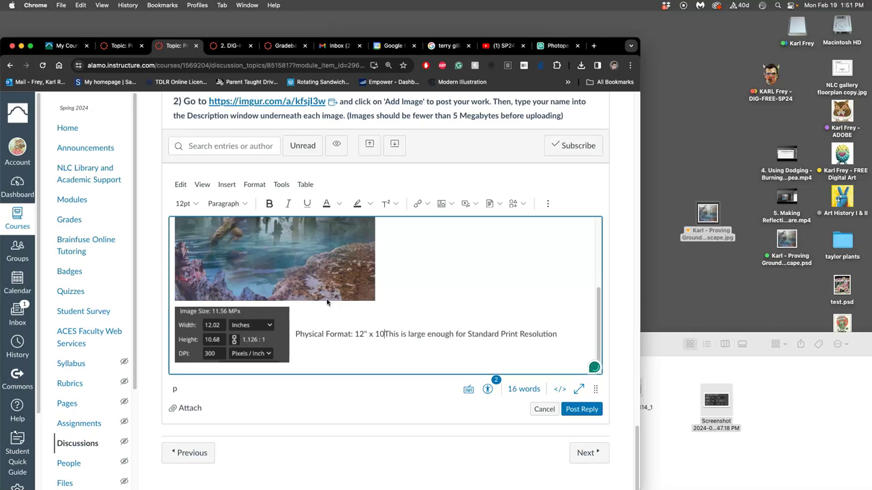
text(.7)
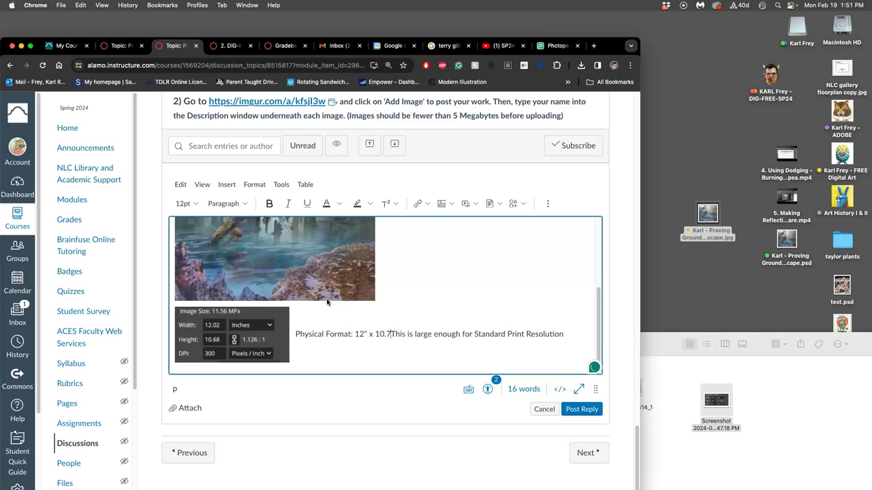
text(" @ 300)
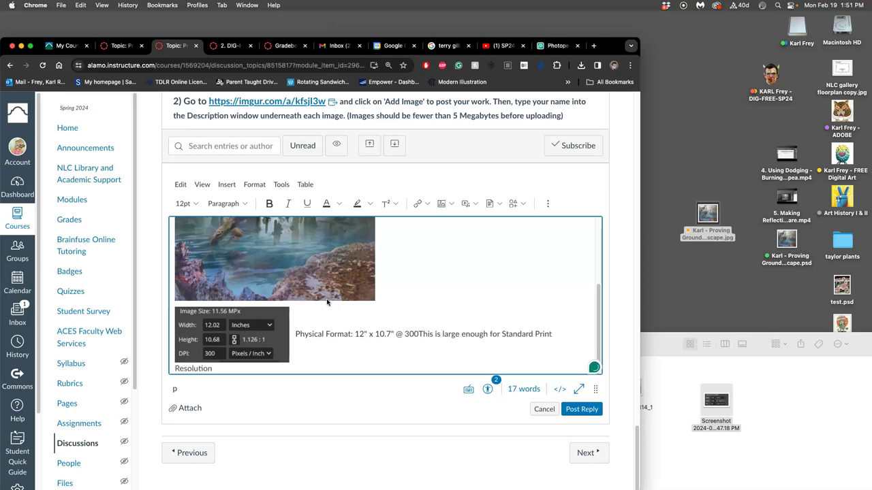
text(ppi)
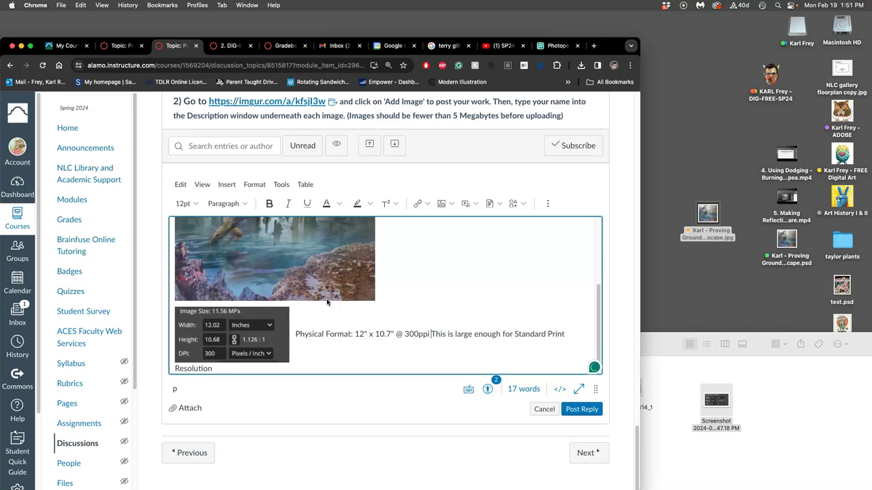
key(Return)
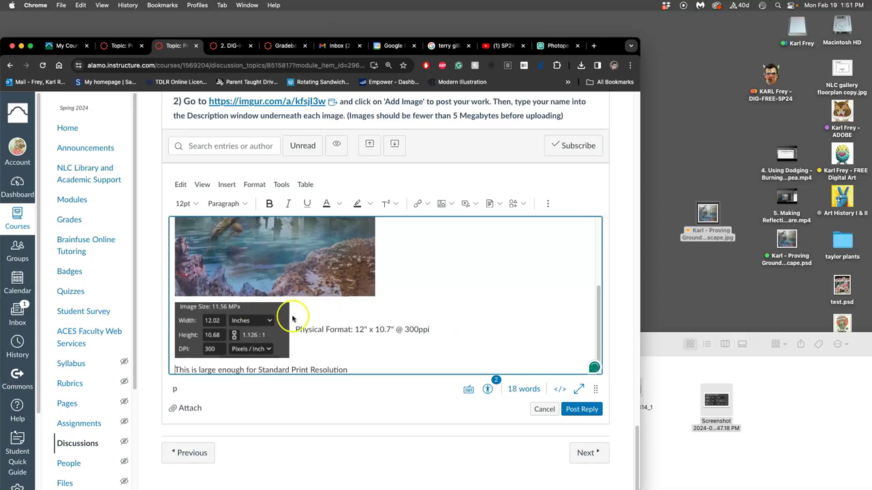
Step: Make the words 'Standard Print Resolution' bold
click(280, 339)
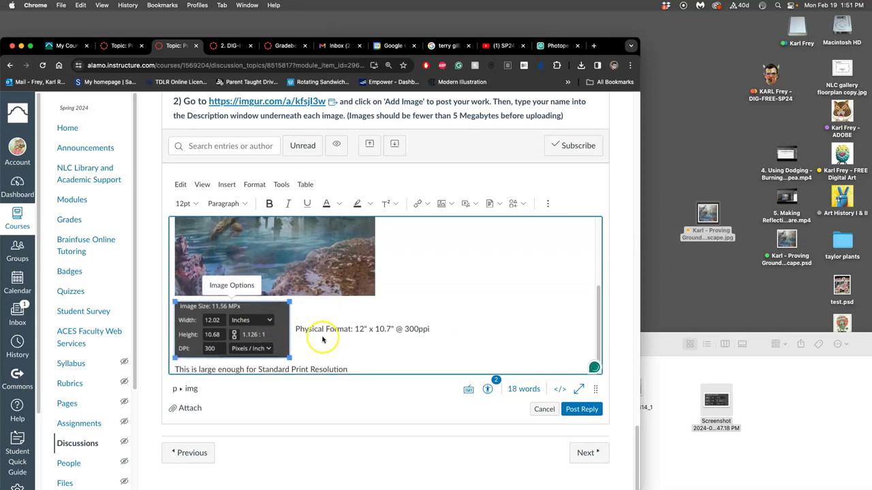
scroll(317, 340, down, 1)
drag(351, 357, 259, 359)
key(super+b)
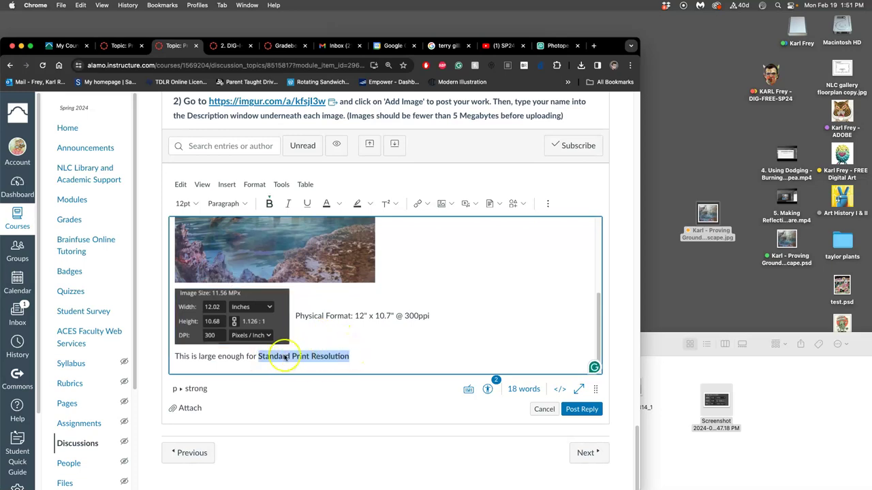
scroll(361, 317, up, 5)
scroll(433, 164, up, 10)
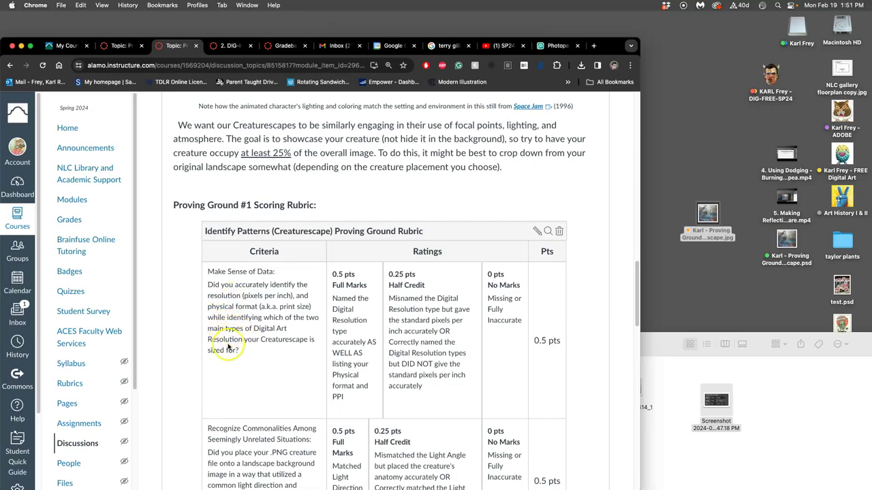
scroll(270, 343, down, 1)
scroll(270, 343, down, 10)
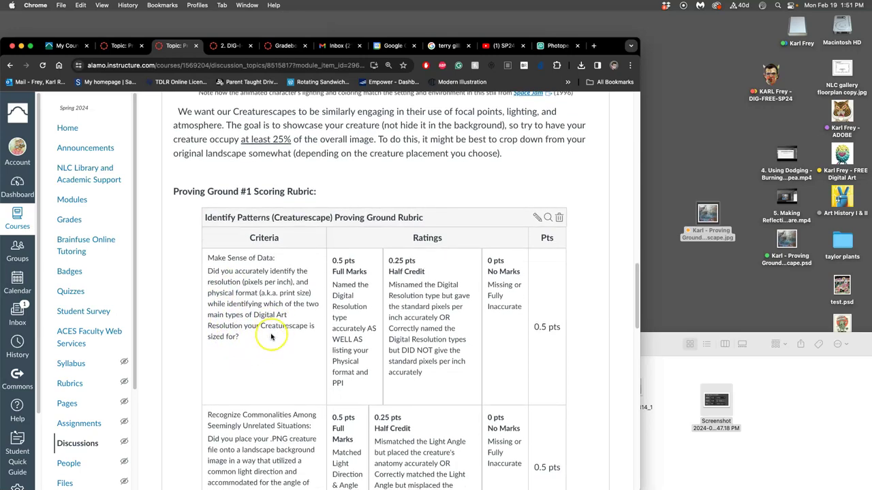
Step: Deselect the bold text and scroll through the rubric and example replies
scroll(271, 337, down, 5)
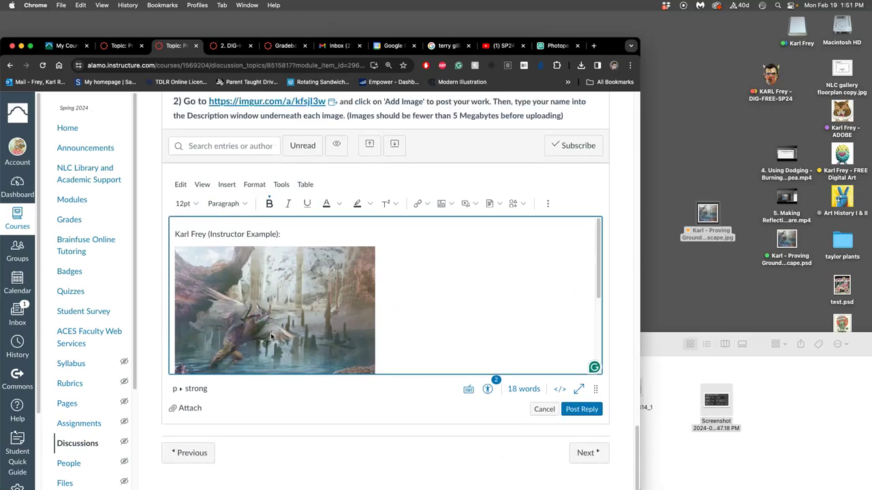
scroll(312, 307, down, 3)
click(361, 355)
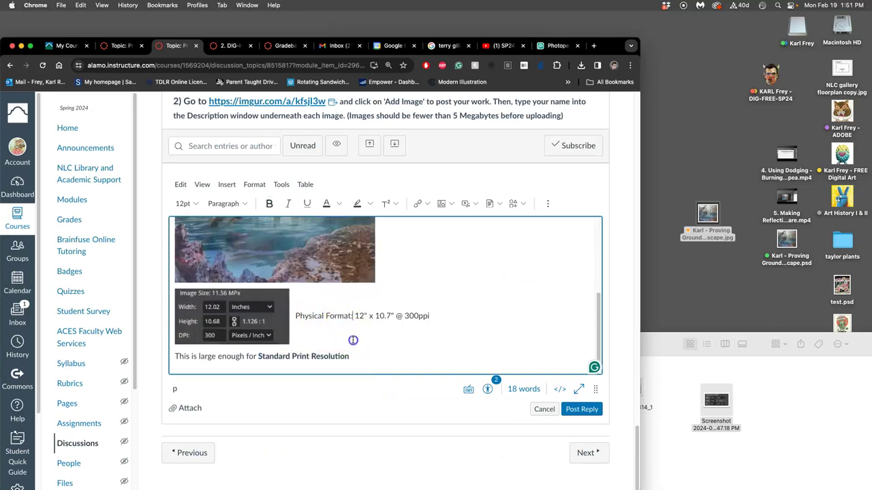
scroll(340, 364, down, 1)
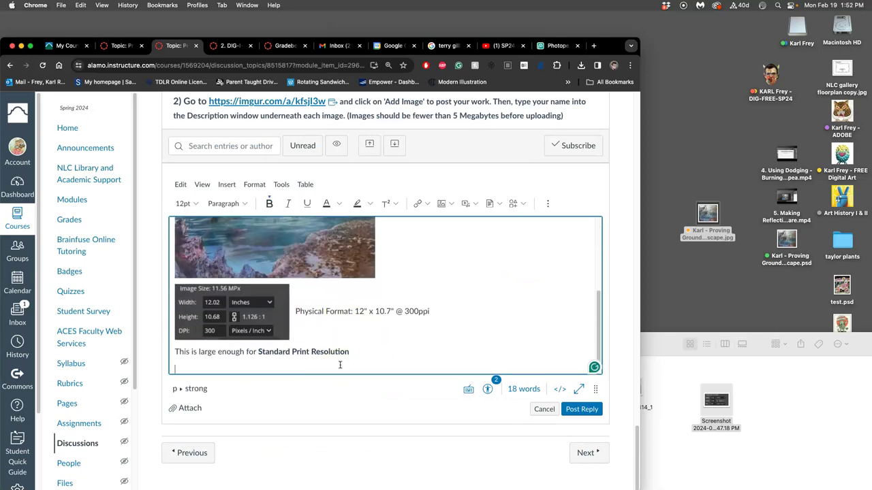
scroll(340, 341, up, 5)
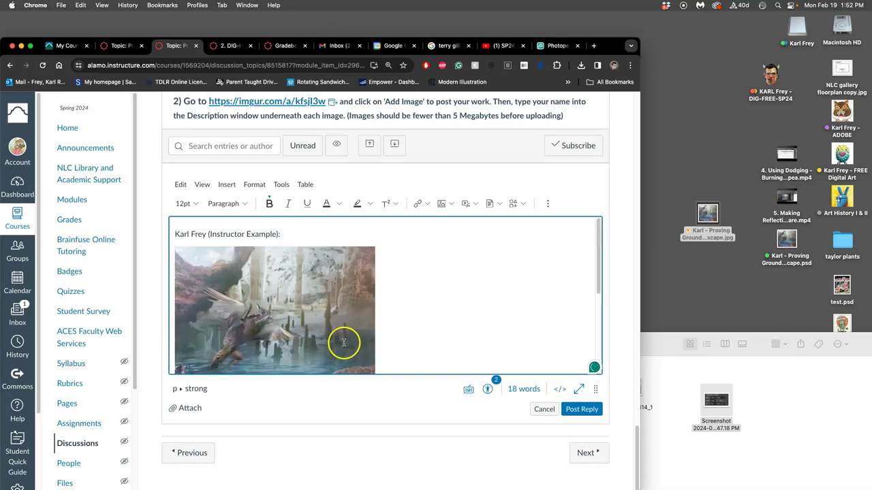
scroll(324, 332, down, 1)
scroll(320, 307, down, 5)
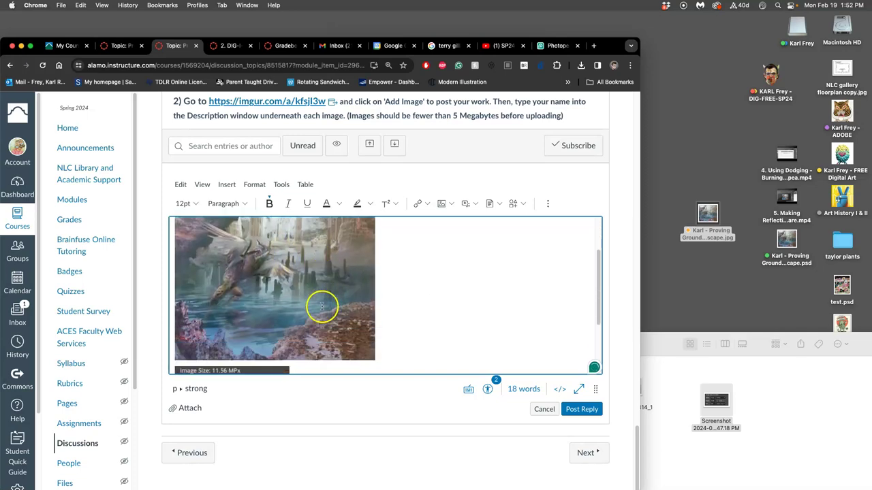
scroll(354, 292, up, 5)
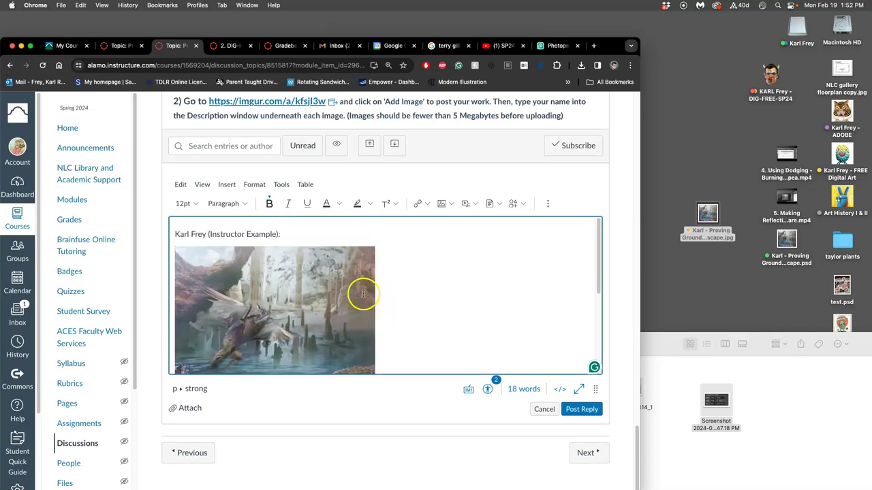
scroll(333, 225, up, 10)
scroll(325, 237, up, 10)
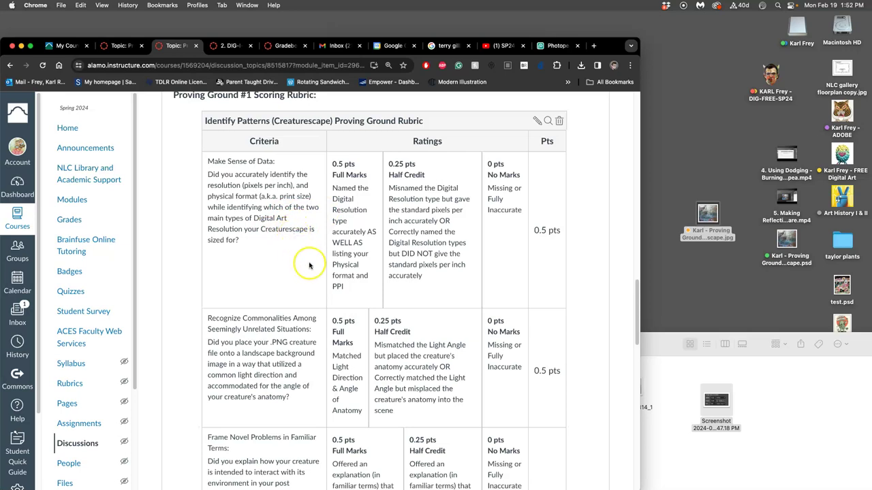
scroll(305, 258, down, 5)
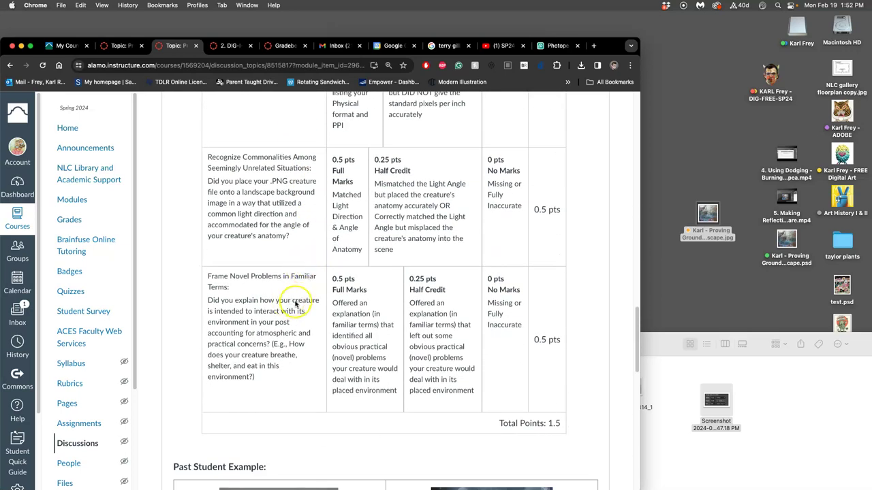
scroll(291, 299, down, 1)
scroll(290, 294, down, 2)
scroll(293, 258, down, 5)
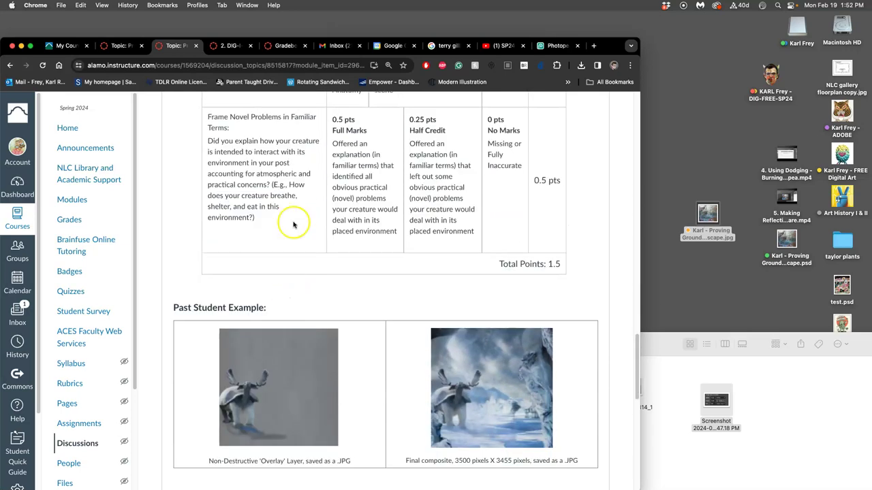
scroll(331, 216, down, 16)
scroll(328, 222, down, 3)
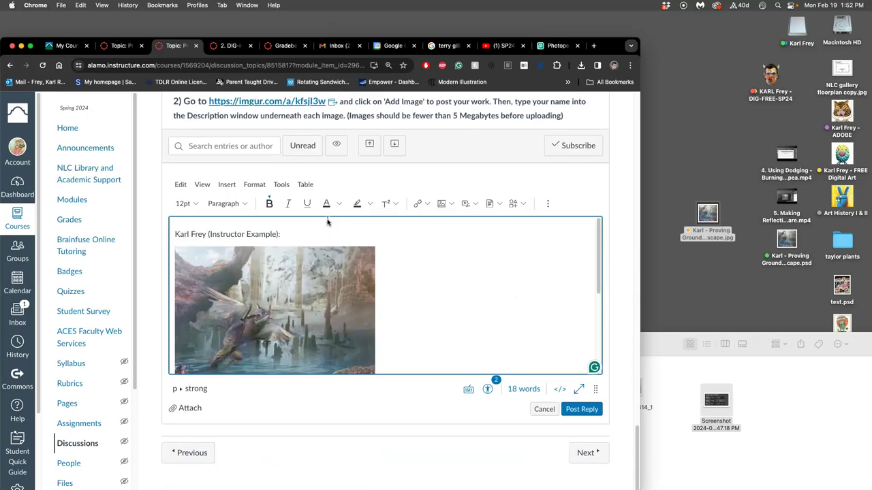
Step: Drag the reply editor's bottom-right resize handle down to make it taller
drag(597, 390, 596, 488)
scroll(497, 363, down, 1)
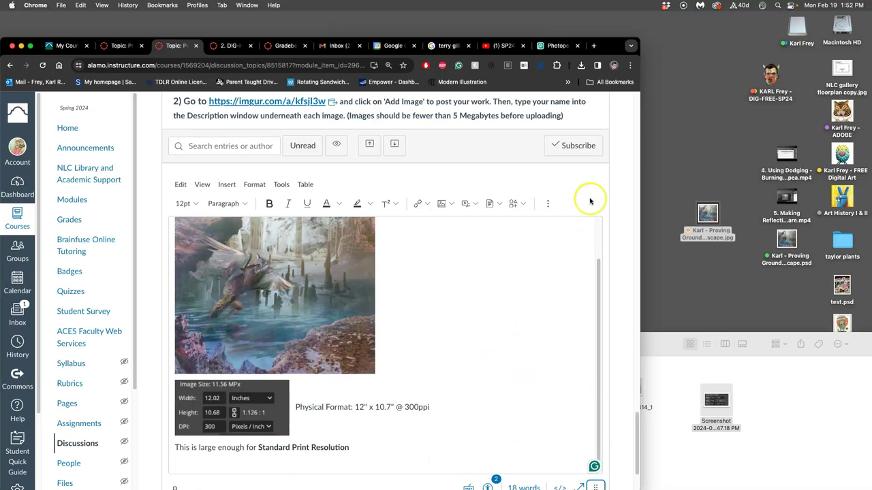
scroll(595, 160, down, 3)
drag(595, 389, 596, 485)
Step: Type that the Cavern Mud Skipper lives in shallow grottos and eats salamanders and insects, fixing 'shallow'
click(206, 436)
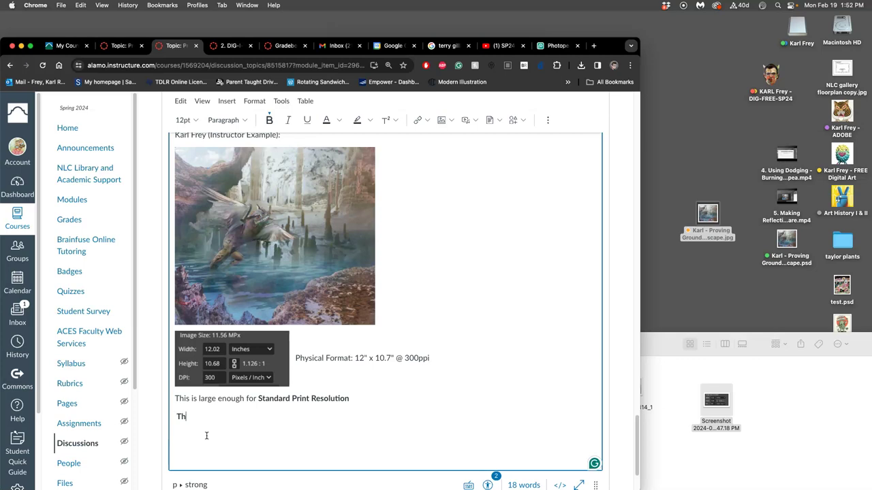
text(The Cavern Mud Skipper lives in)
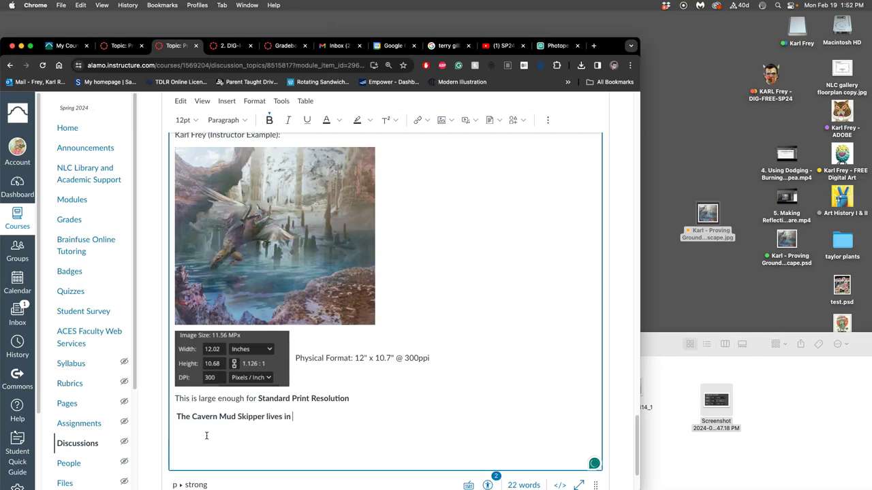
text( sahl)
key(BackSpace)
key(BackSpace)
key(BackSpace)
text(hallow )
text(gro)
text(ttos and)
text(emper)
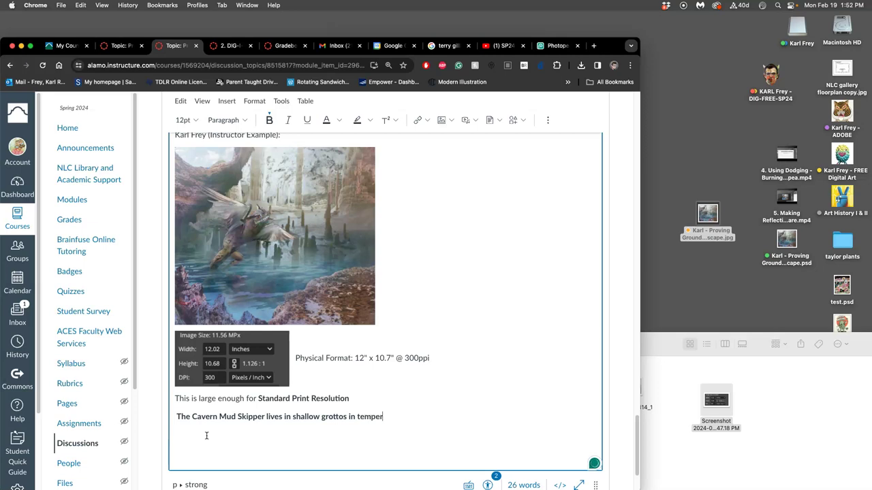
text(ate climates. It feeds on)
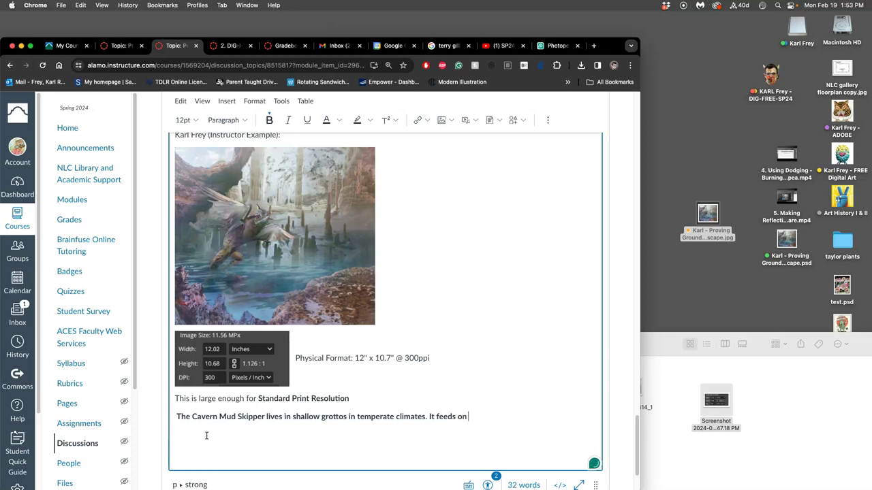
text( salamanders and various insects. It)
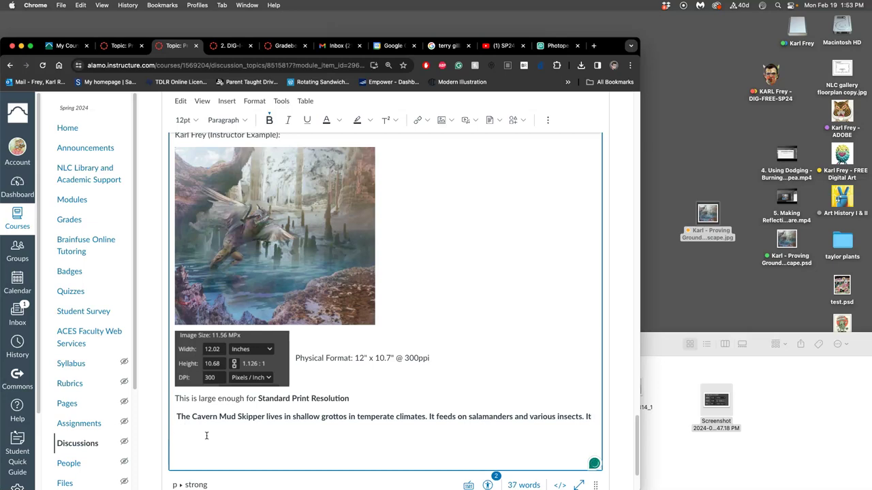
Step: Add that its glistening wings fan sulfurous fumes, taking Grammarly's 'subterranean' spelling
text(s )
text(glistening wings do)
text(not allo)
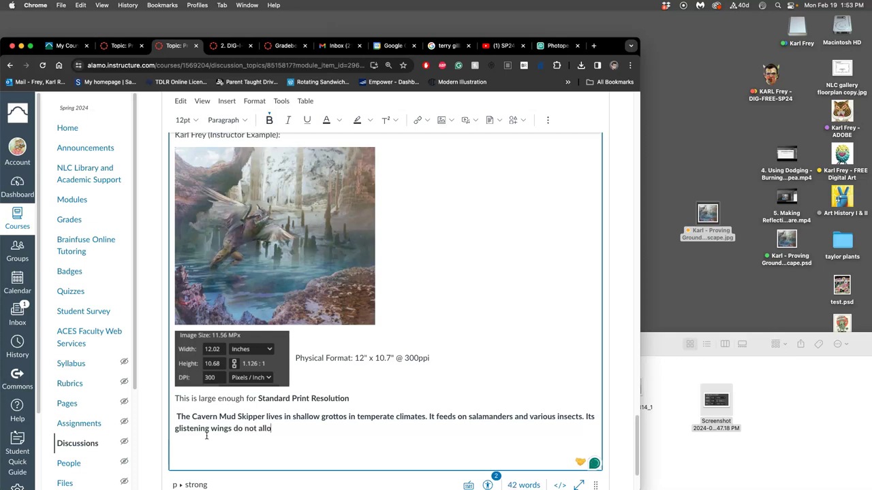
text(w for flight, but help to)
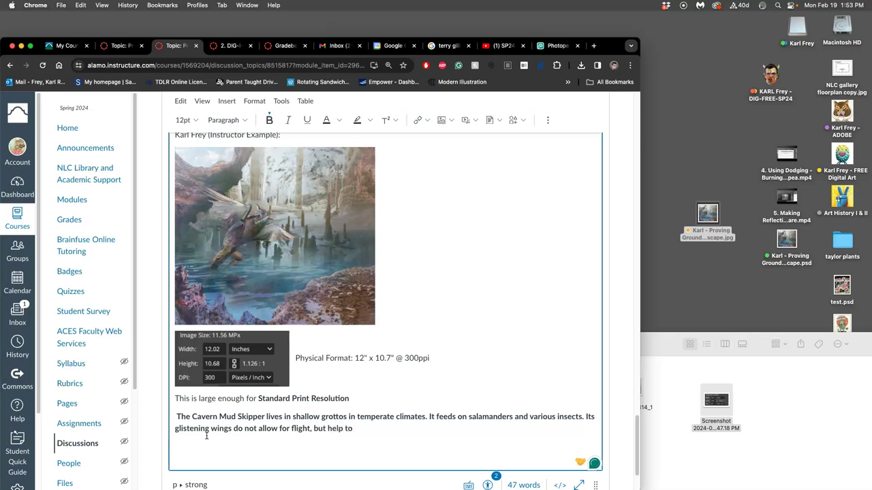
text( fan the sulfu)
text(rous fumes f)
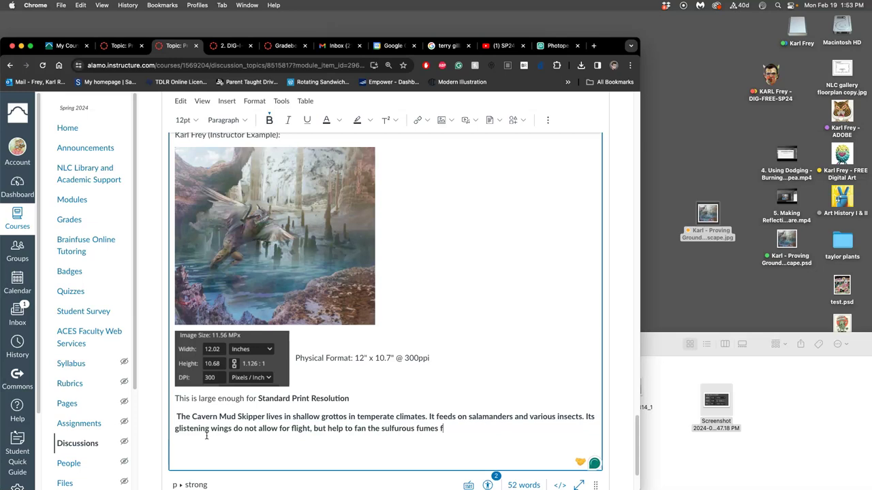
text(rom such subterrean env)
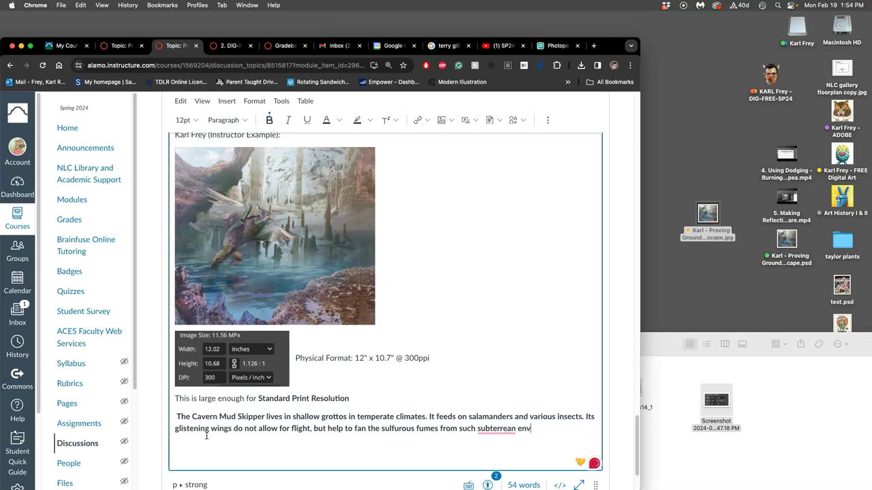
text(ironments.)
mouse_move(492, 431)
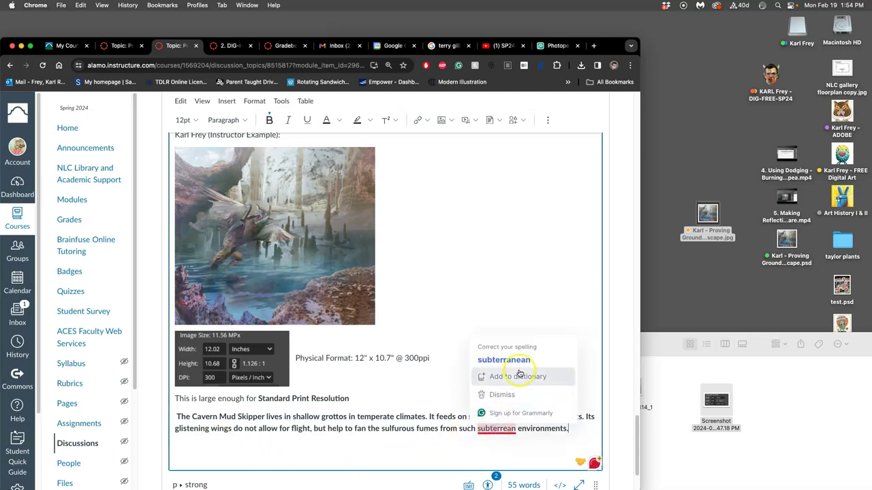
click(513, 361)
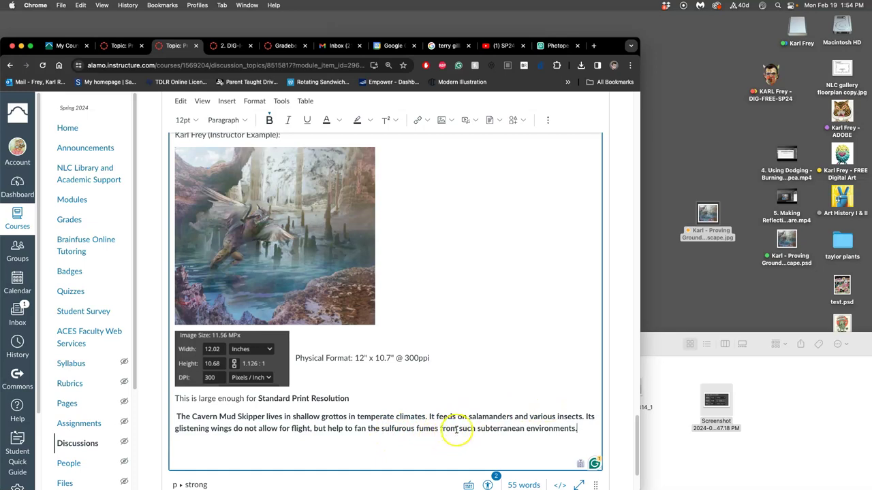
Step: Replace 'from' with 'that are present in' and add the large-eyes and powerful-legs sentence
drag(440, 429, 458, 429)
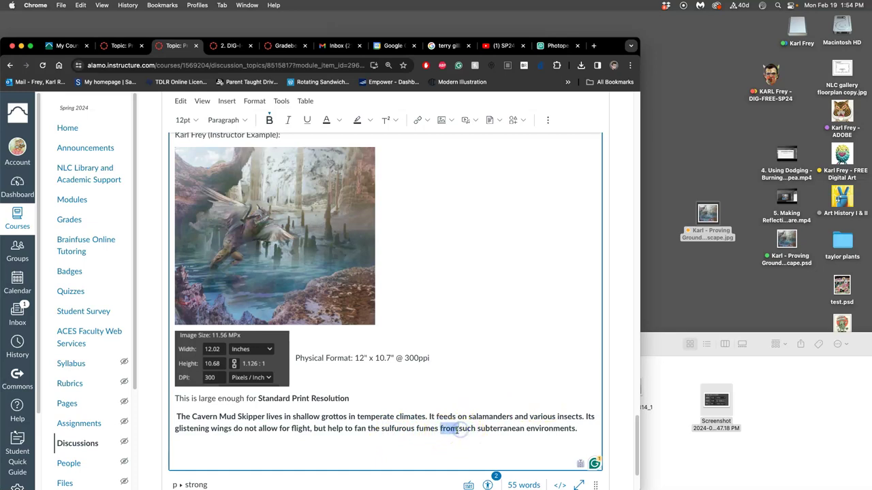
text(that are present )
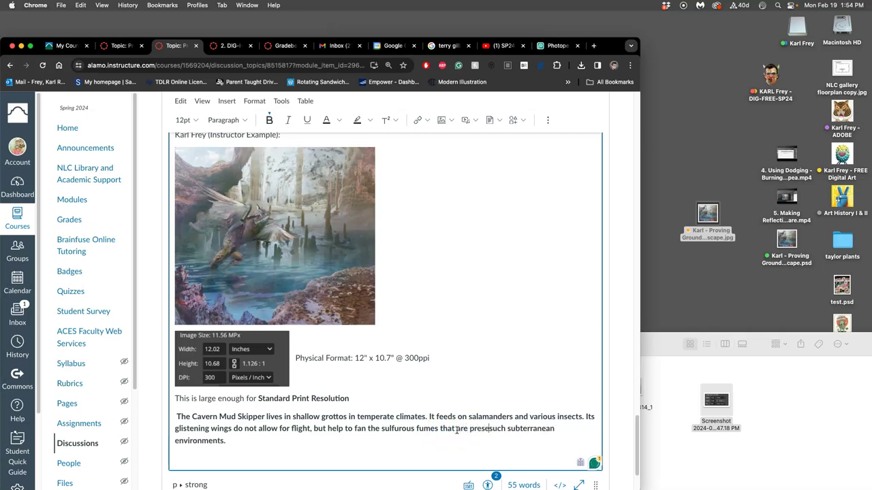
text(in)
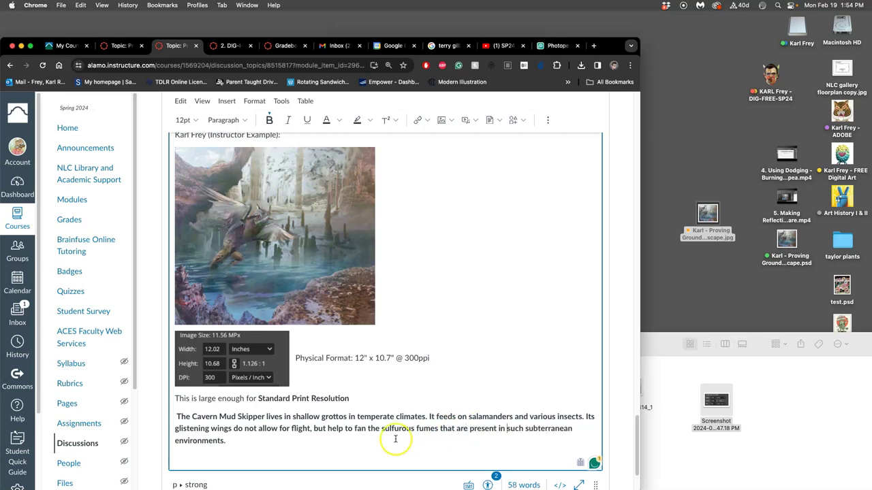
click(234, 441)
text(It's large eyes )
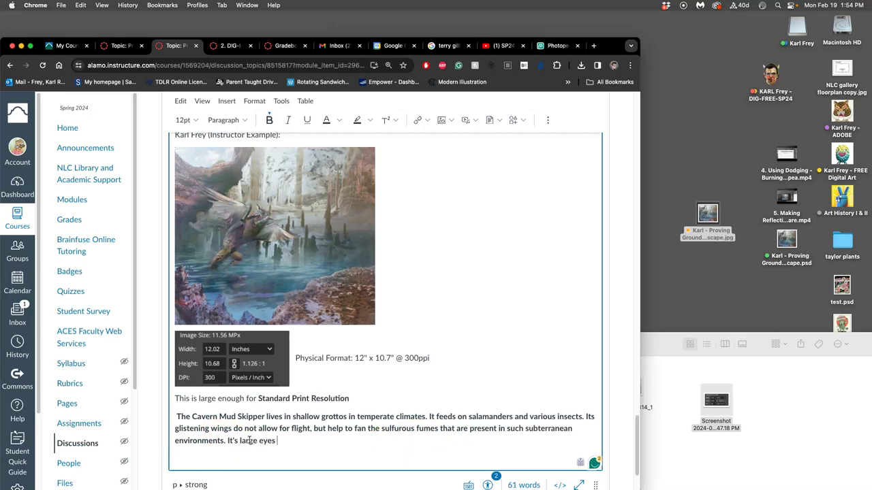
text(allow for sight even at )
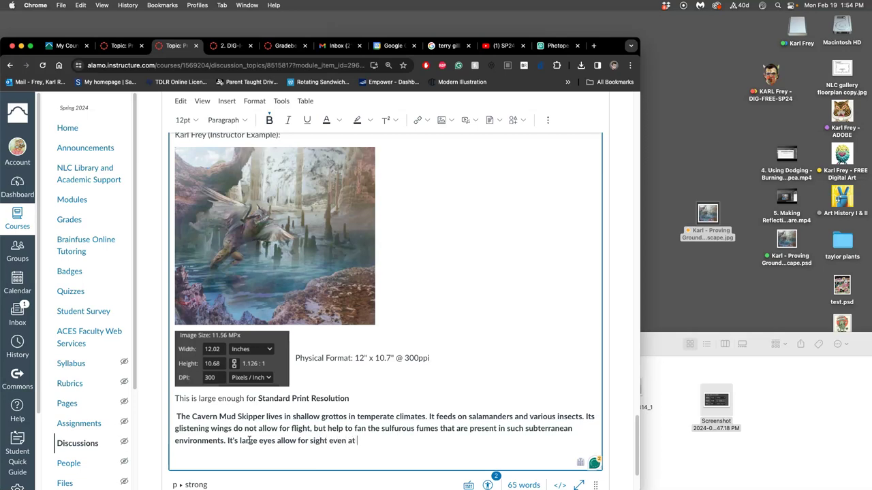
text(the darkest depths)
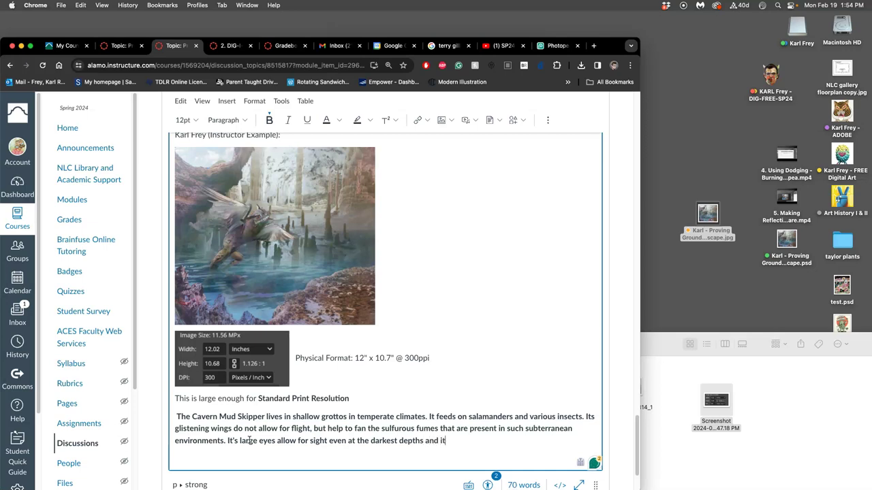
text(and its powerful legs help it to)
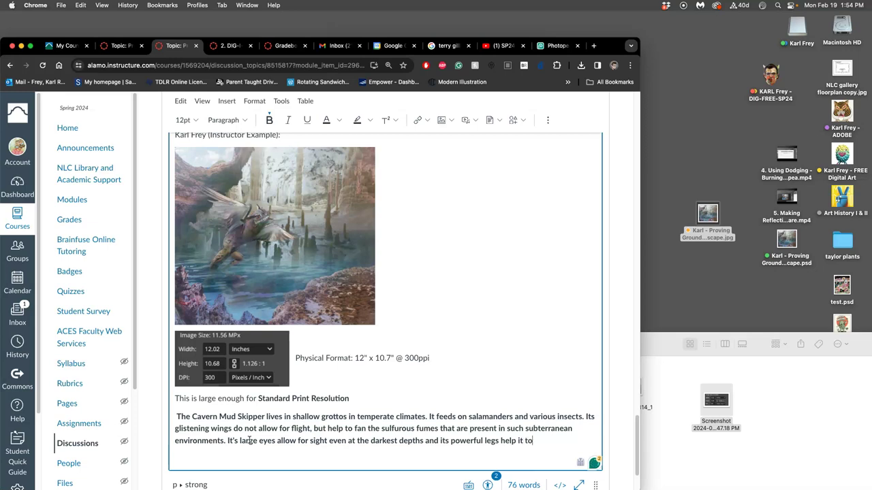
text( traverse the)
Step: Insert 'and webbed feet', end with 'slick terrain', and correct 'It's' to 'Its'
click(501, 441)
text(and webbed )
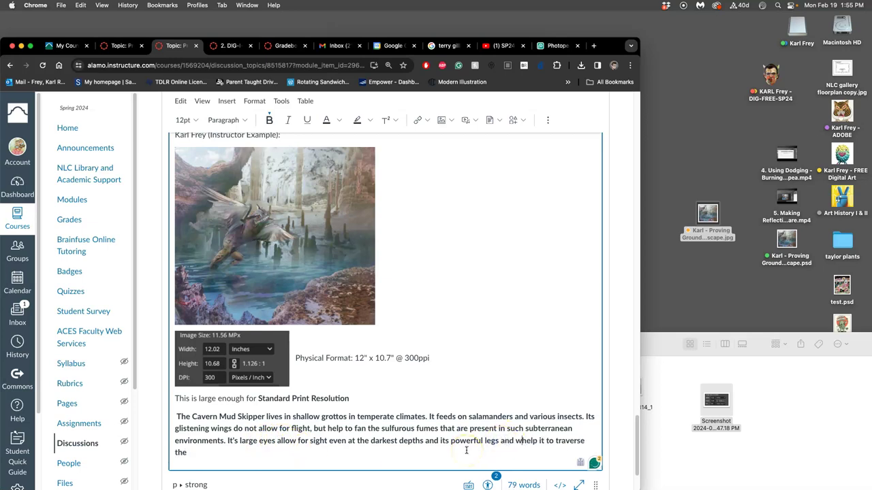
text(feet)
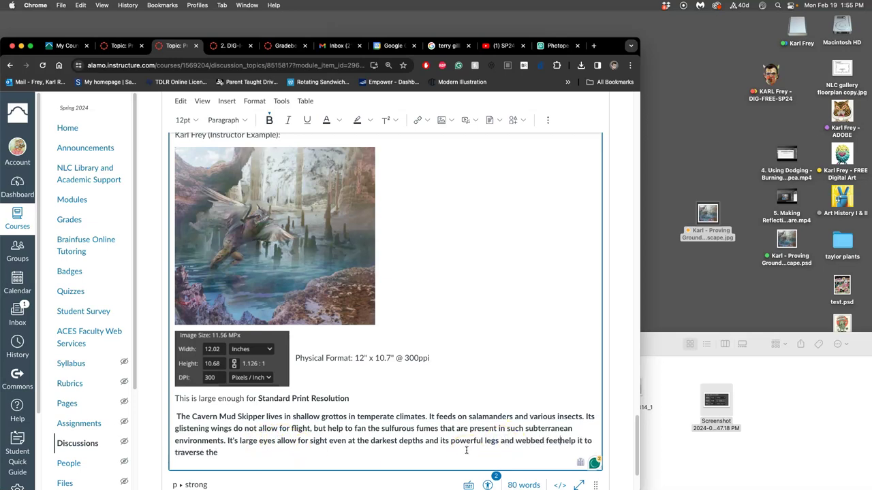
click(245, 453)
text(slick terrain.)
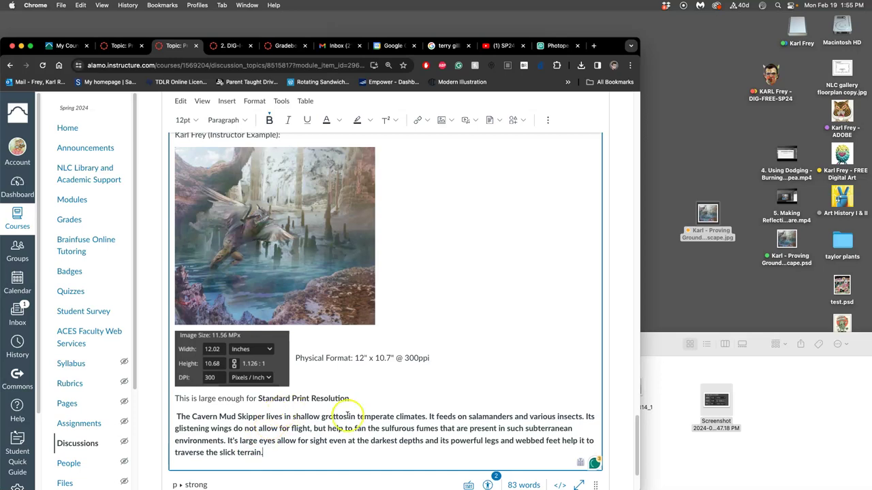
scroll(352, 417, down, 2)
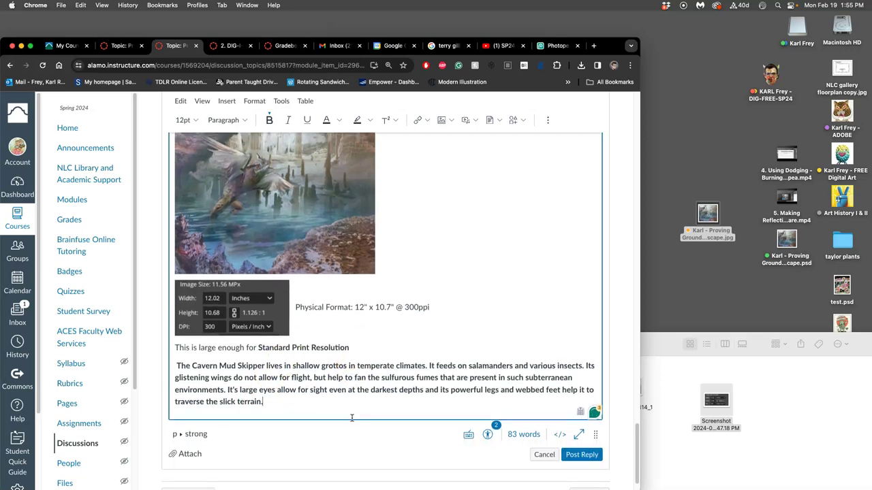
click(308, 406)
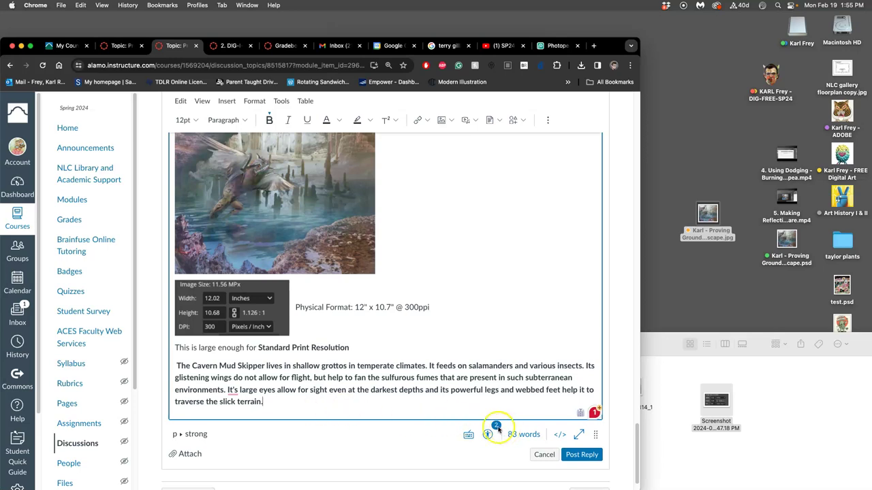
click(232, 390)
click(232, 420)
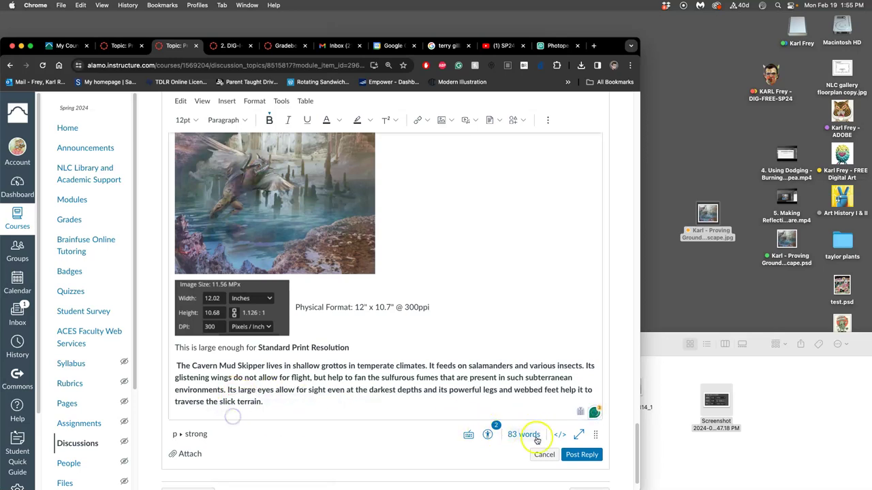
Step: Post the reply and scroll the thread to check the published Instructor Example post
click(581, 454)
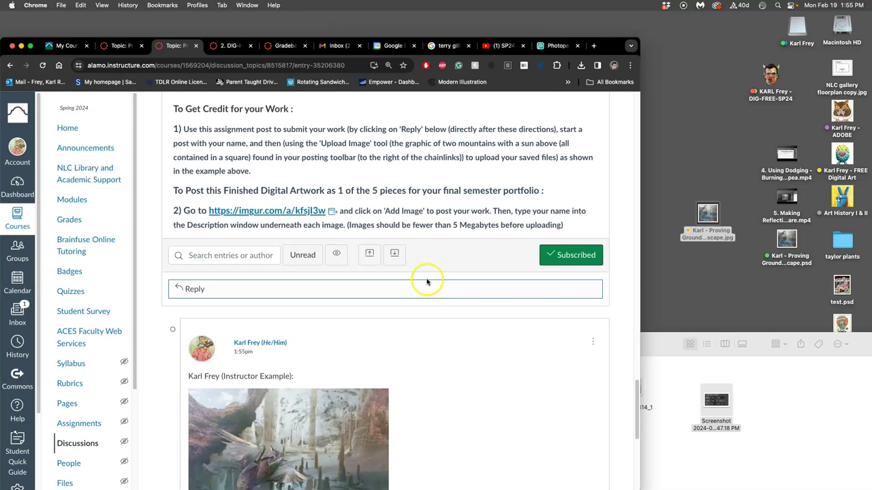
scroll(429, 290, down, 4)
scroll(419, 278, up, 1)
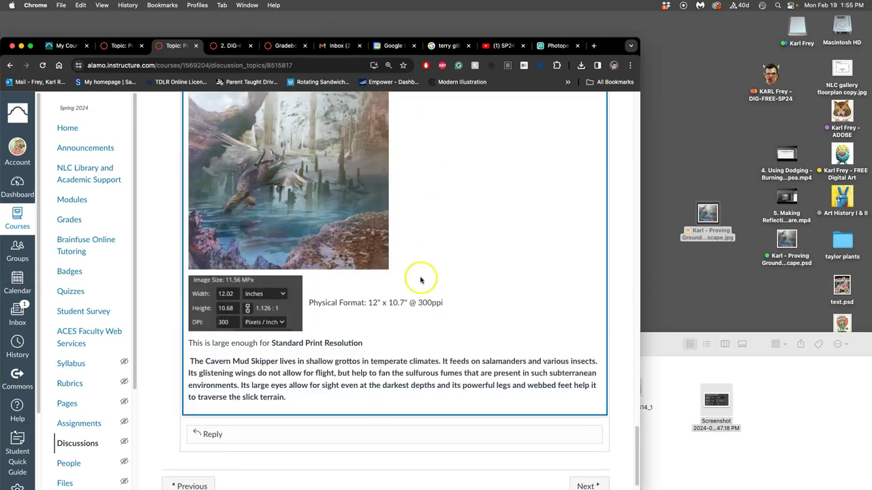
scroll(269, 168, up, 1)
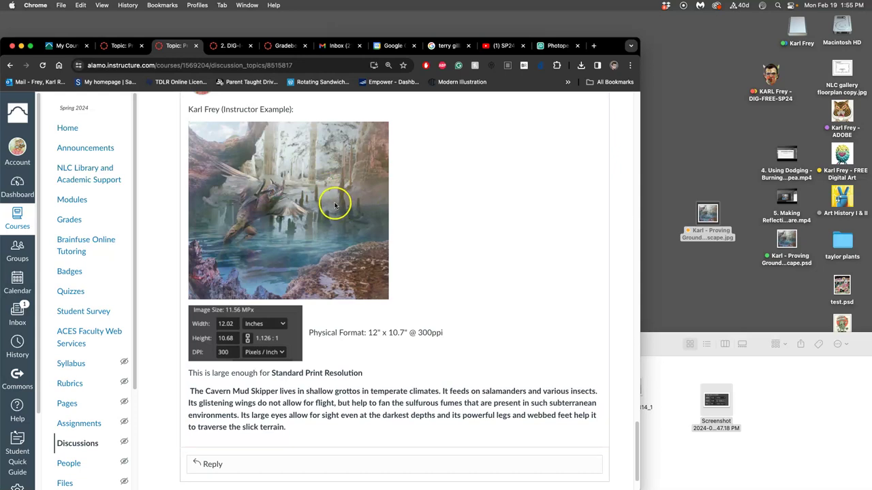
scroll(333, 197, up, 1)
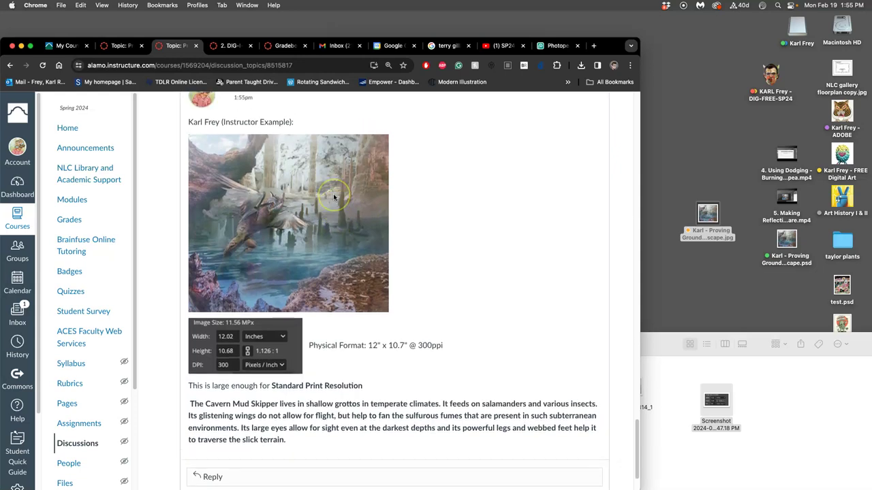